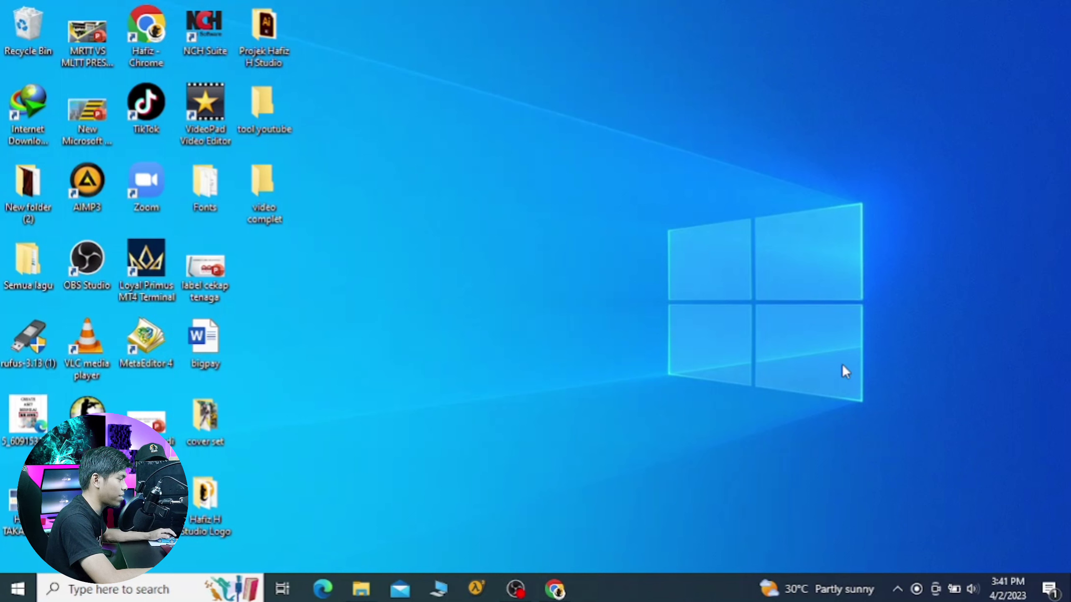
Step: Create a new Word document on the desktop, keeping the default name 'New Microsoft Word Document'
right_click(568, 194)
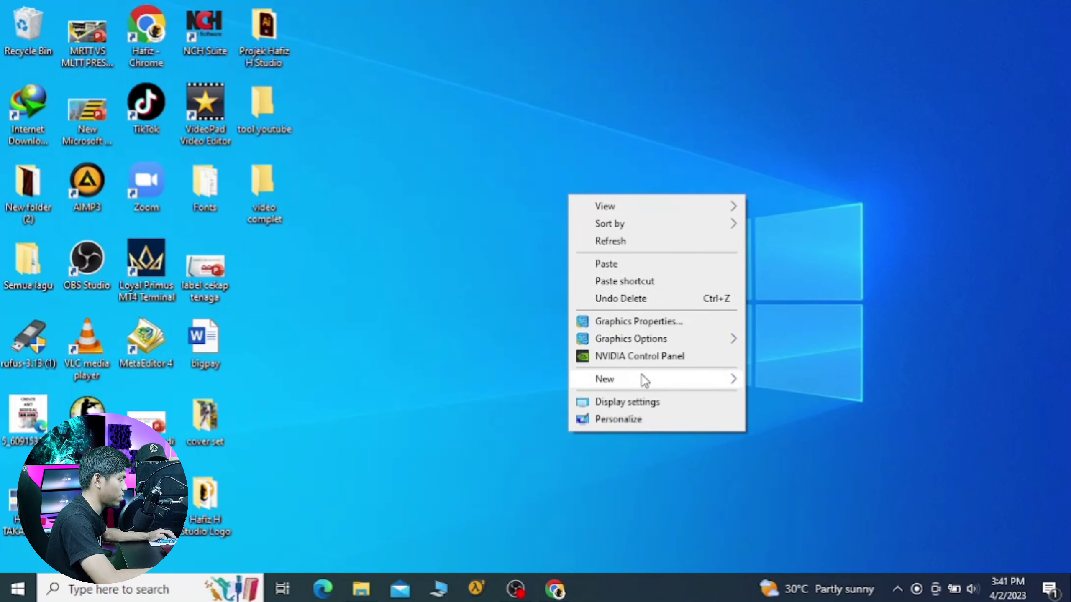
mouse_move(640, 382)
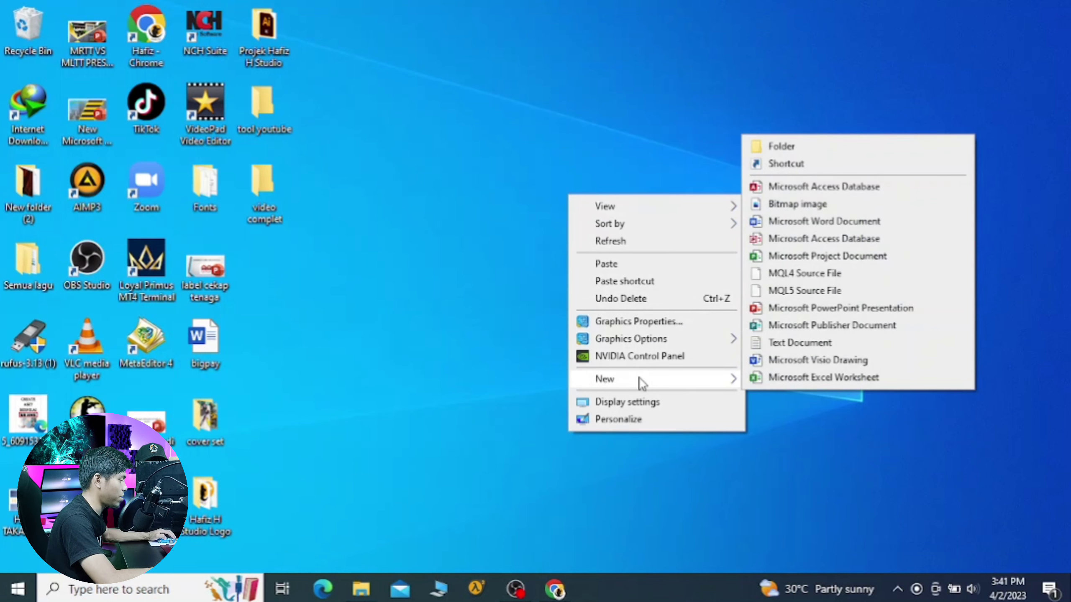
click(803, 227)
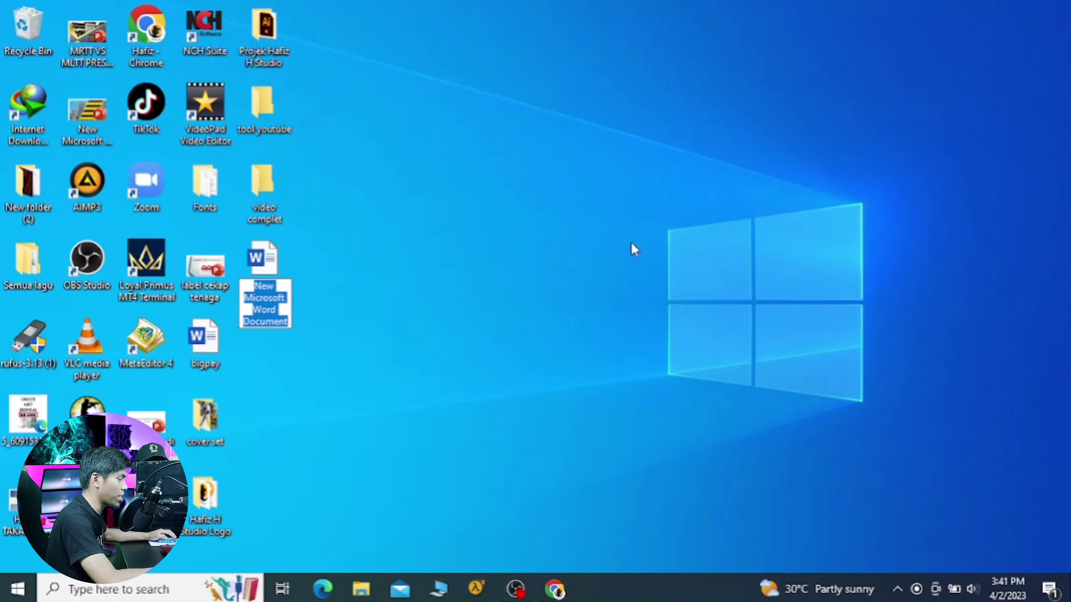
key(Return)
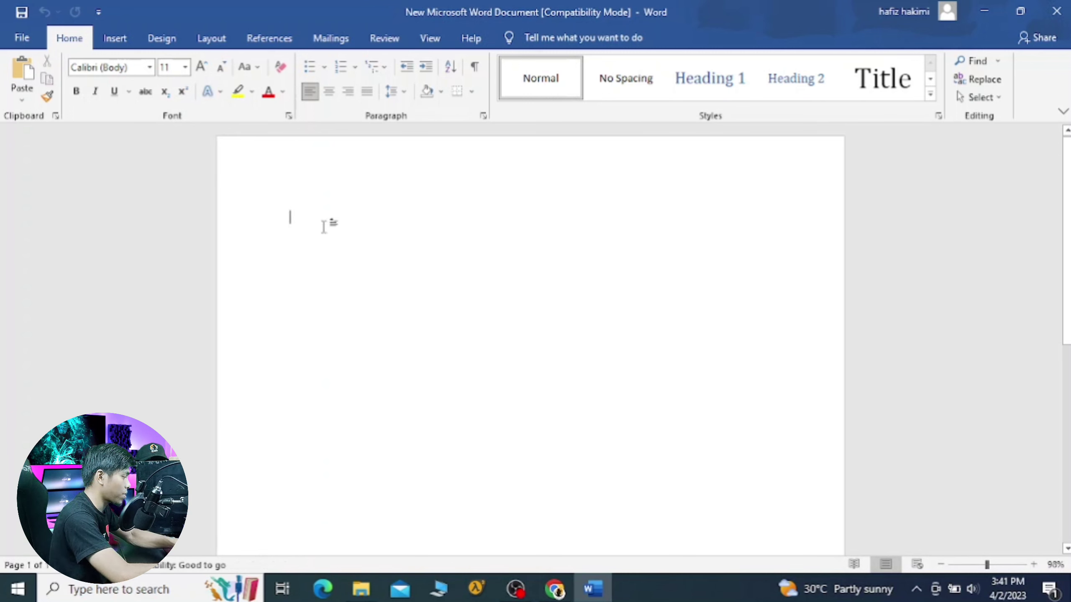
Step: Type the line 'hafiz h studio yotube' at the top of the blank document
text(hafiz h studio)
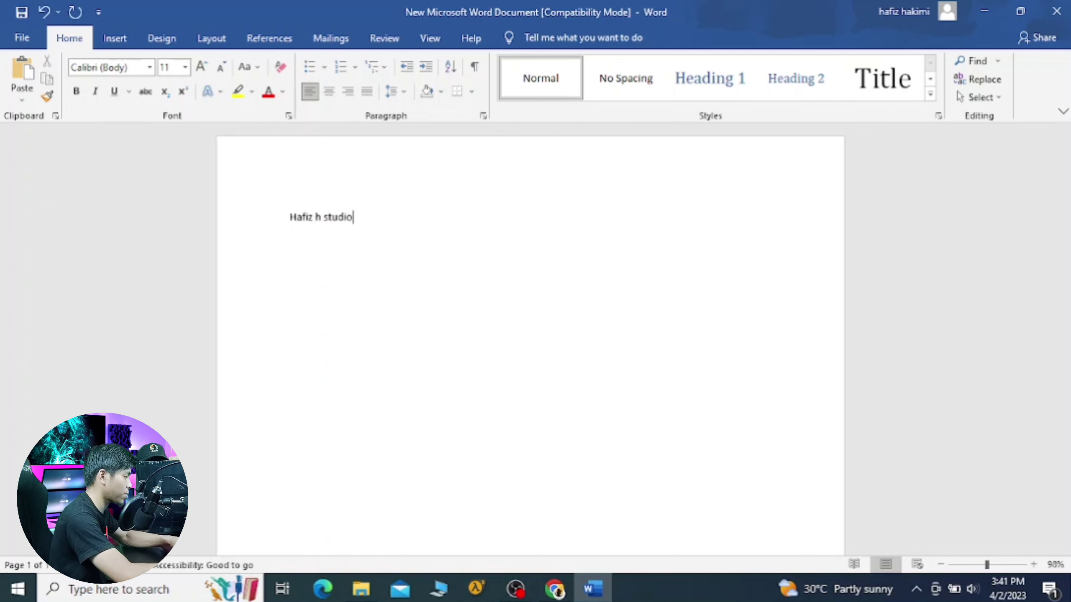
text( yotube)
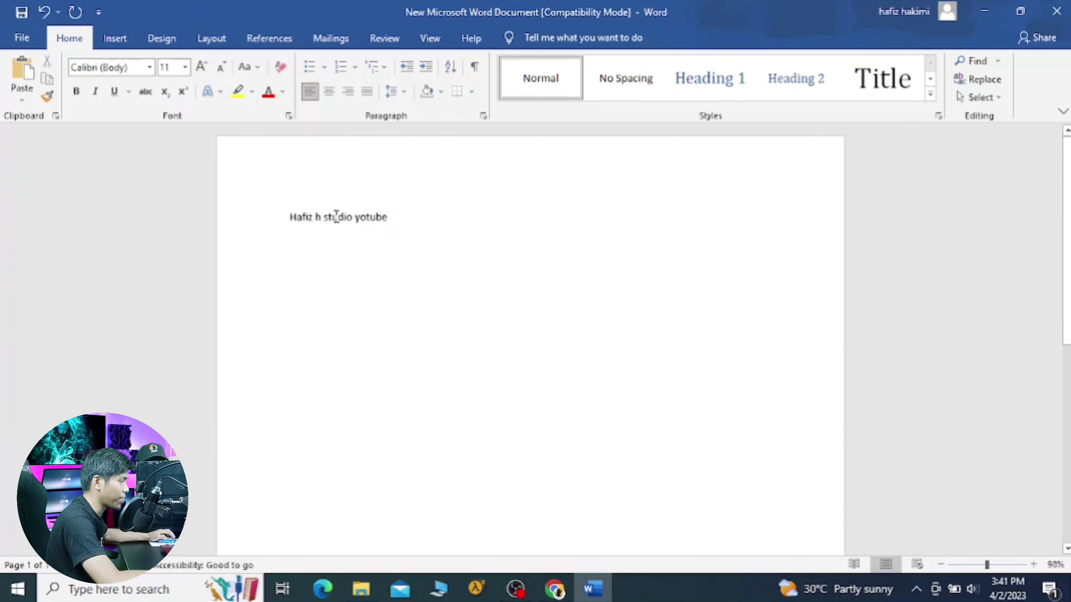
click(29, 44)
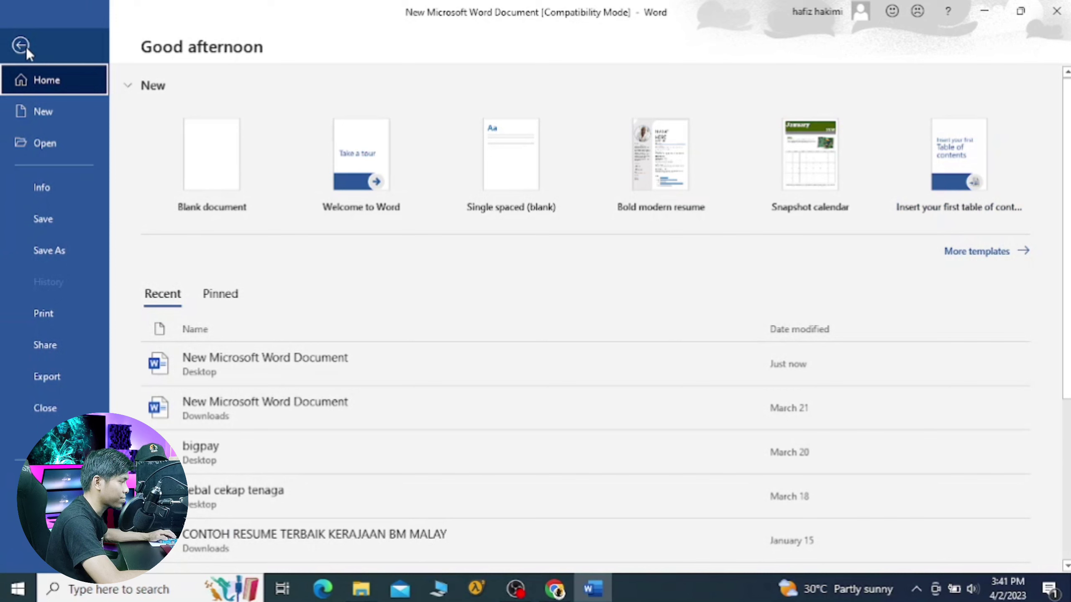
Step: Choose Save As in the Desktop folder with the file name 'hafiz h'
click(57, 251)
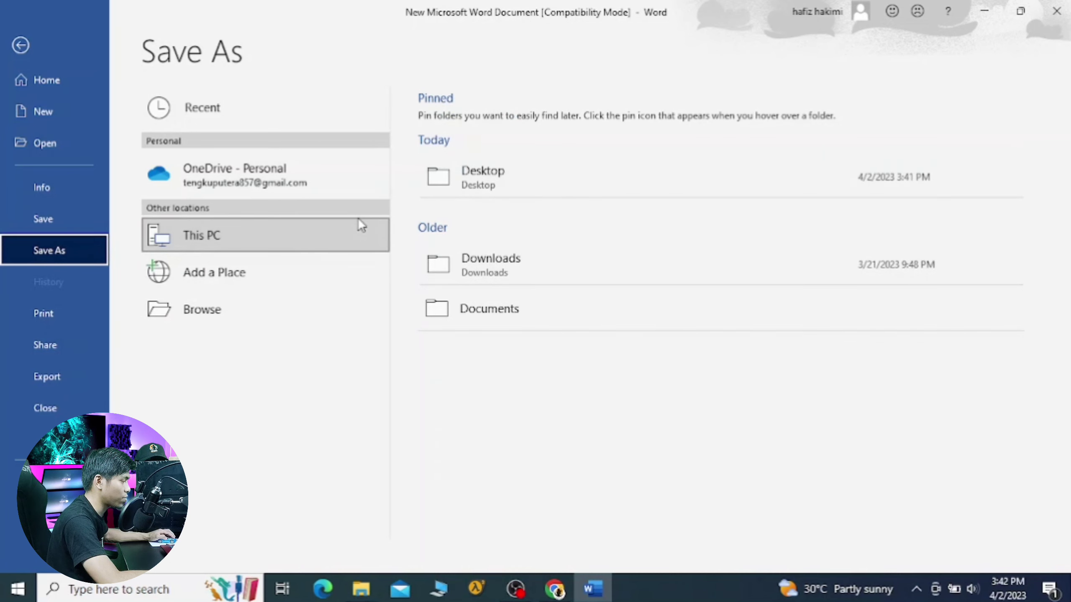
click(458, 178)
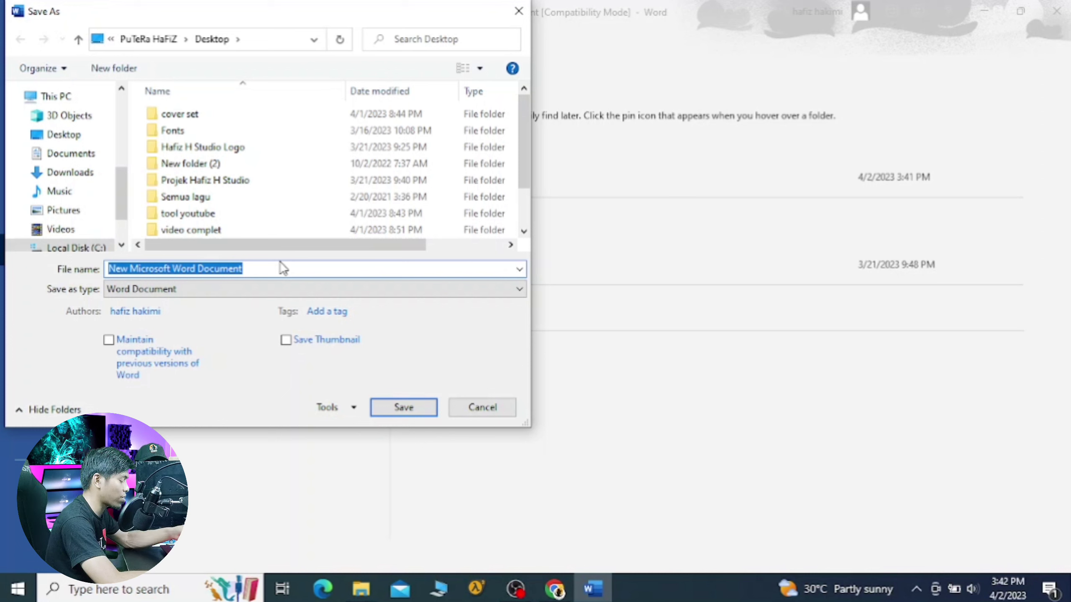
text(haf)
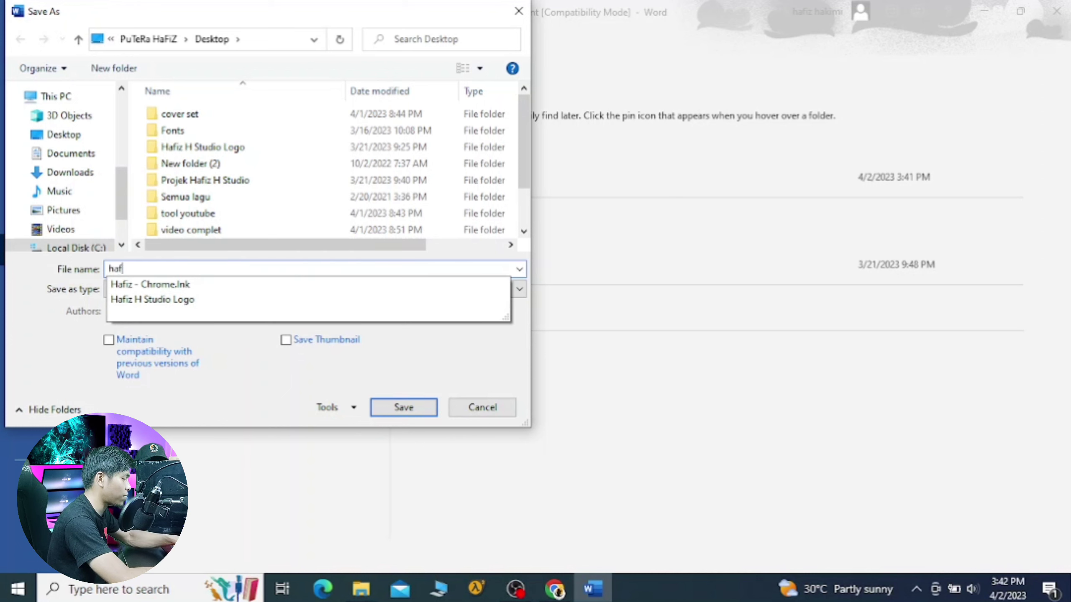
text(iz )
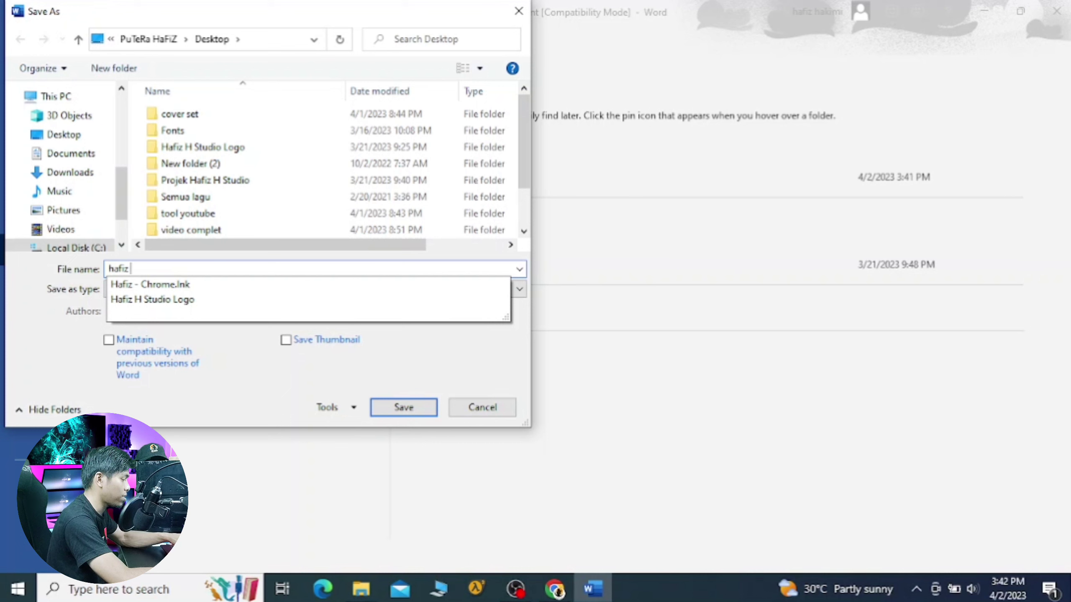
text(h)
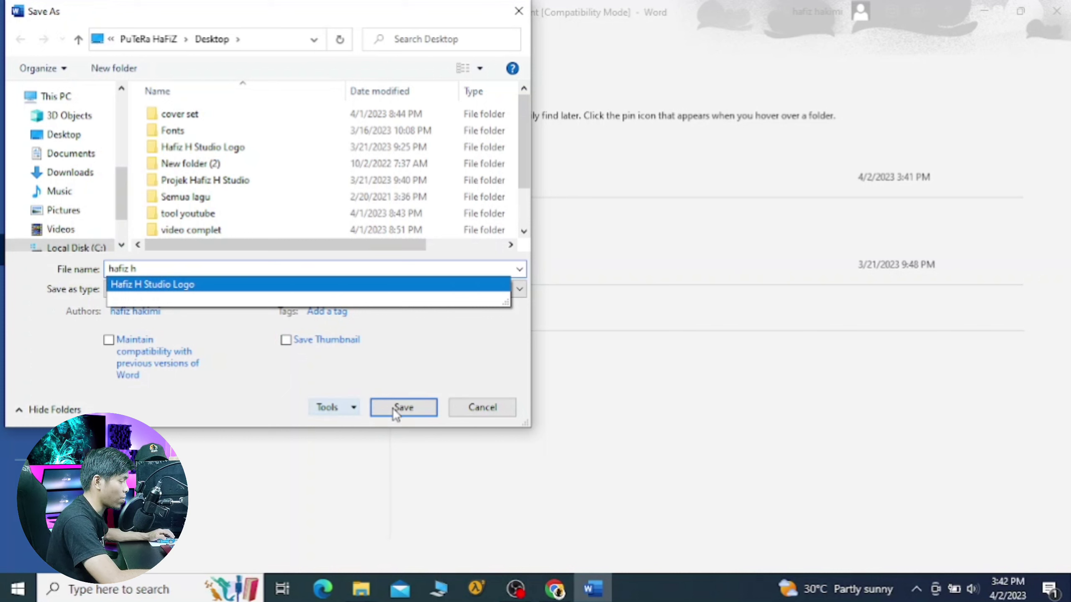
click(355, 408)
Step: Set and confirm a password to open and a password to modify in General Options
click(356, 407)
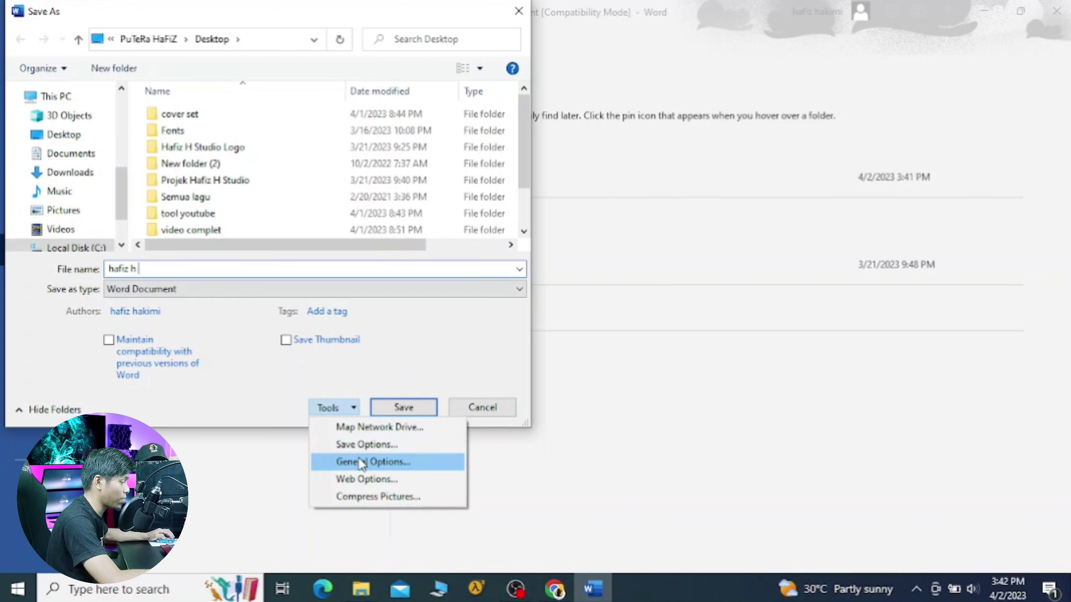
click(397, 461)
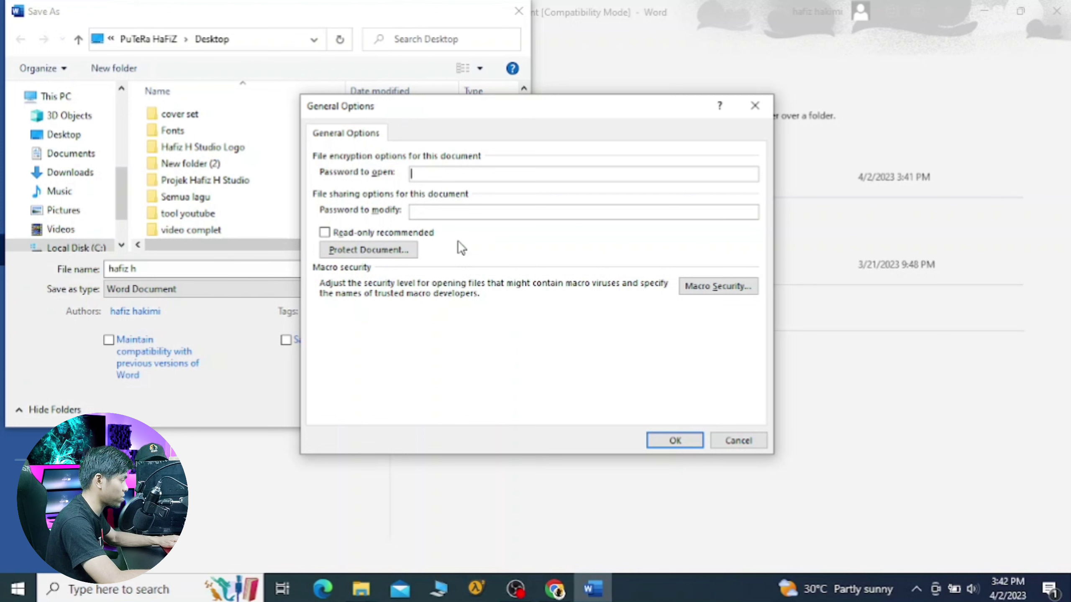
text(1)
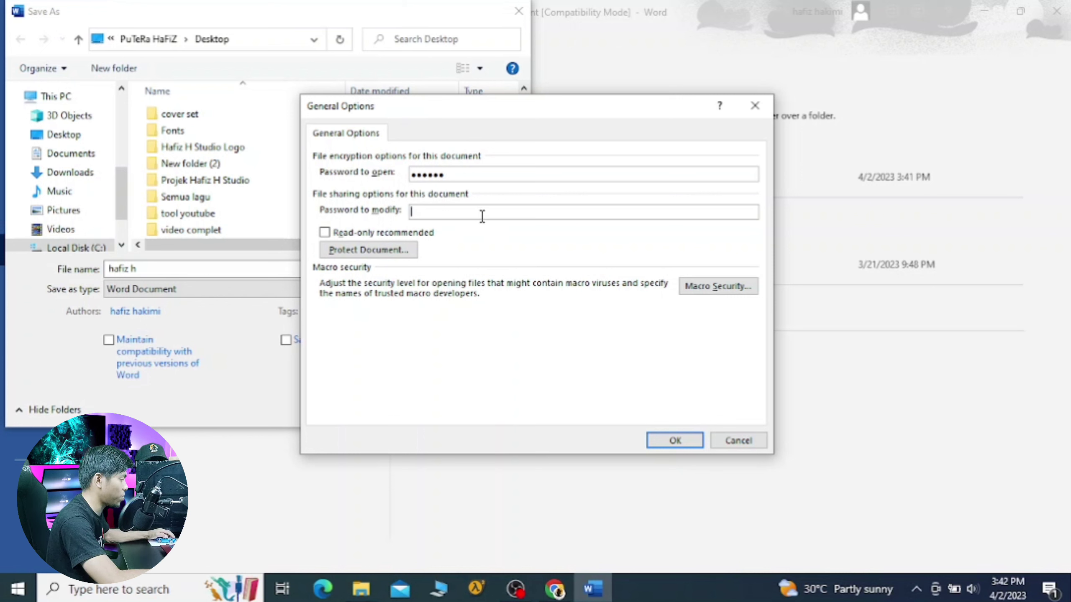
text(1)
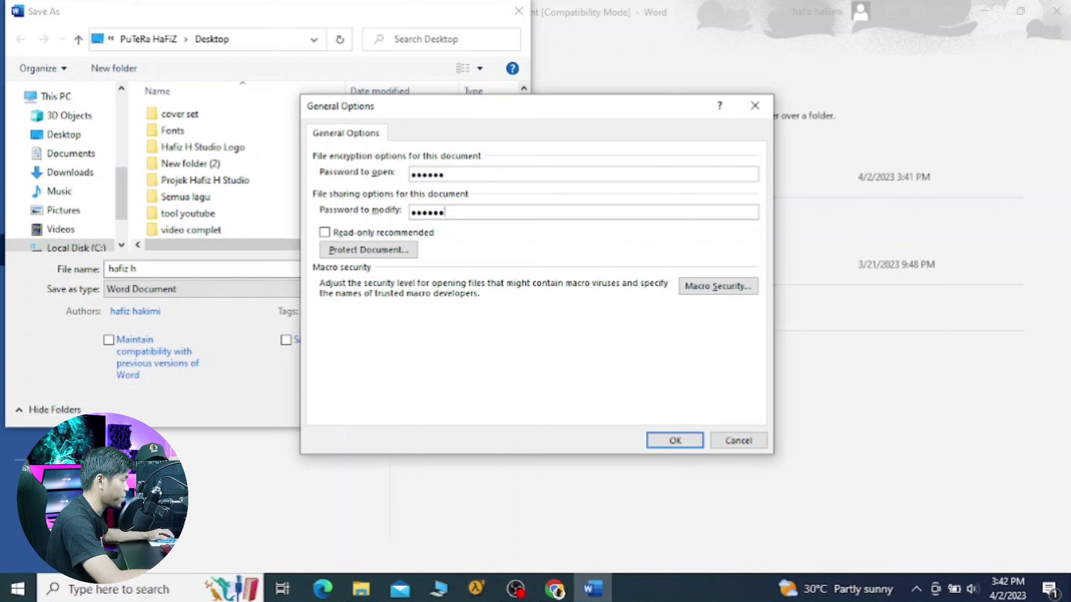
click(690, 445)
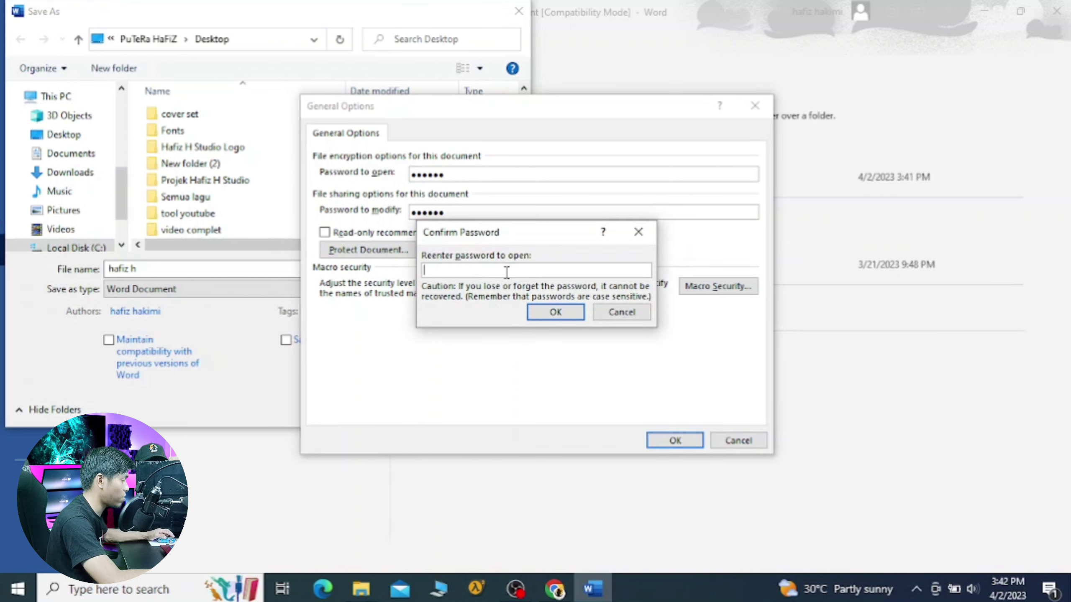
text(1)
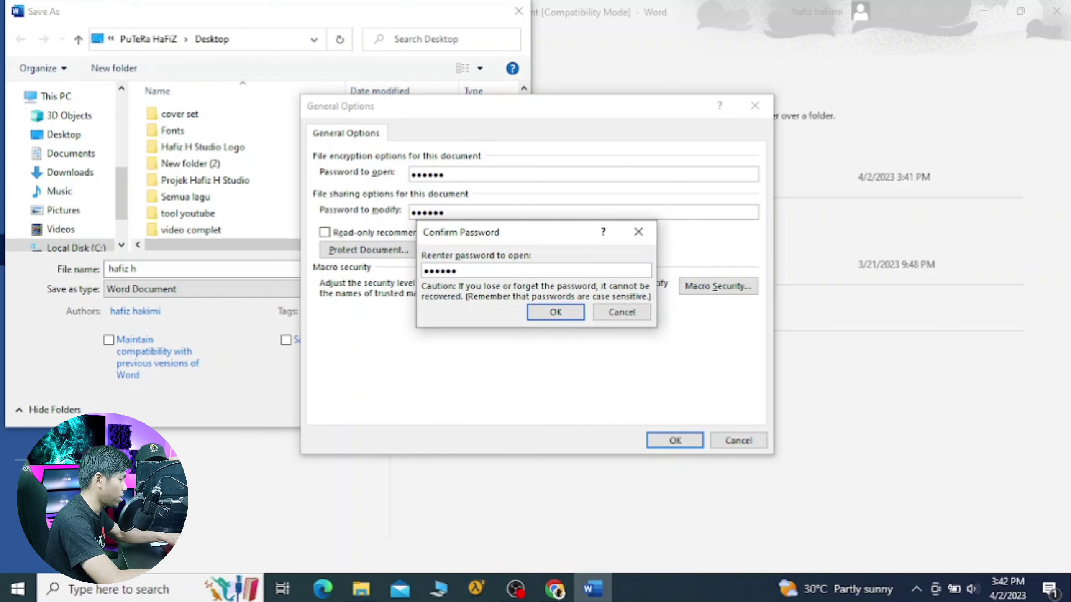
key(Return)
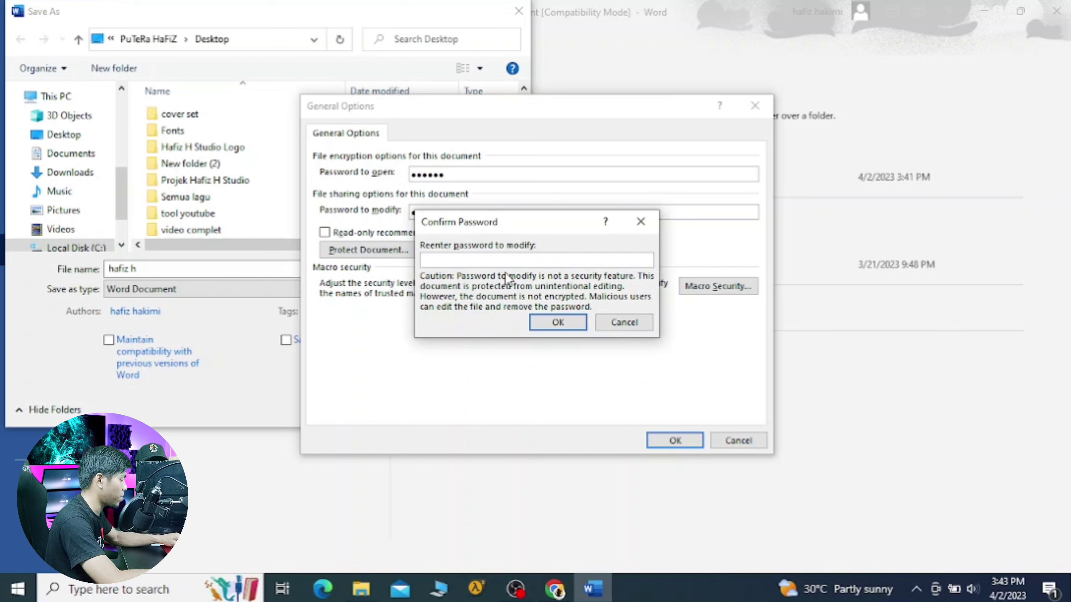
text(1)
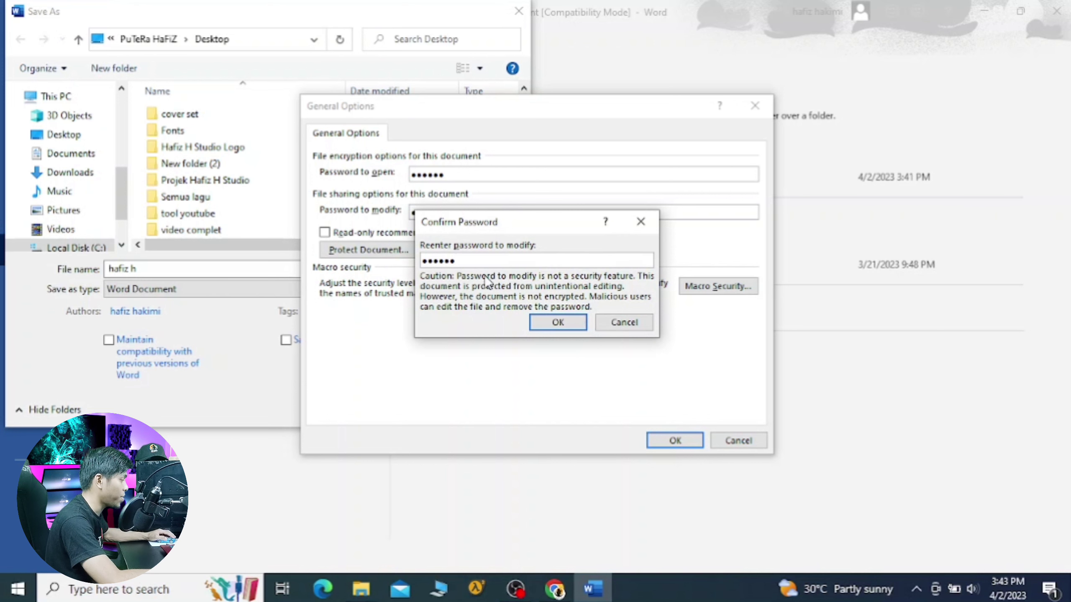
click(556, 324)
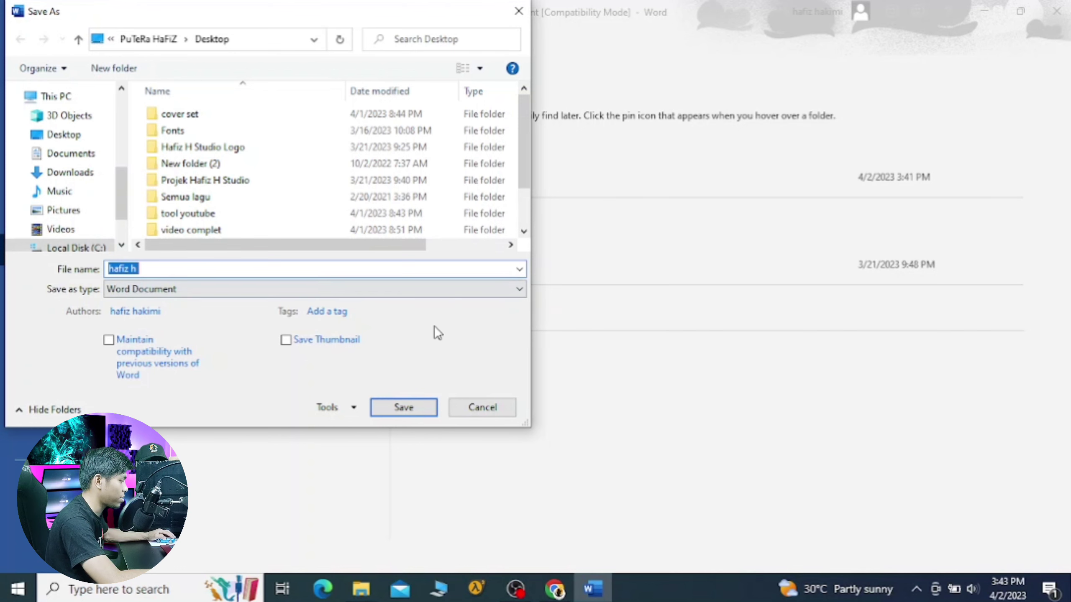
Step: Save the document as 'hafiz h', accepting the upgrade to the newest Word format, and close Word
click(413, 411)
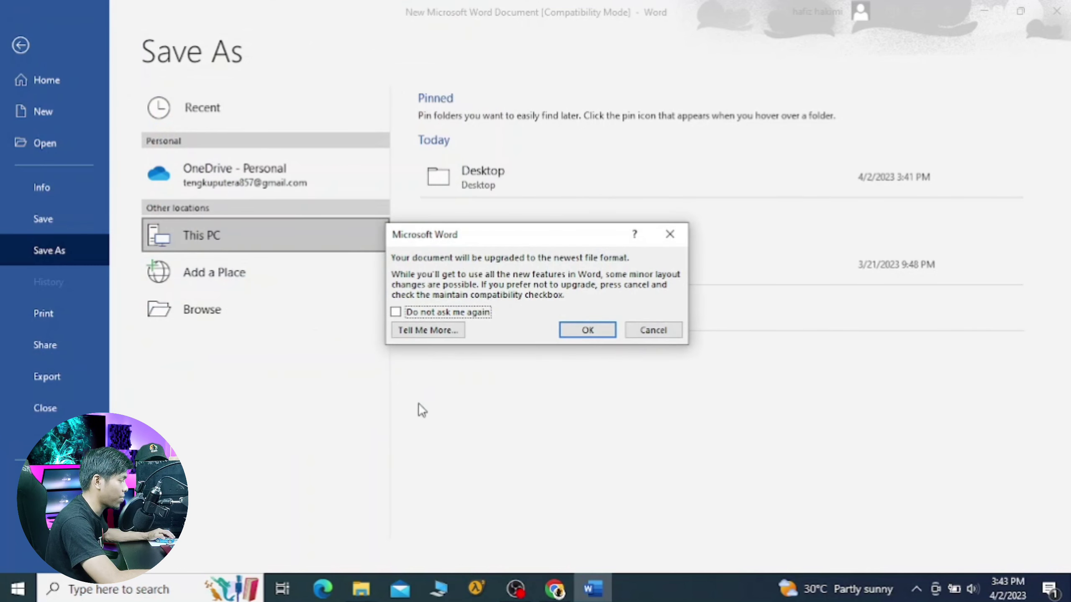
click(594, 335)
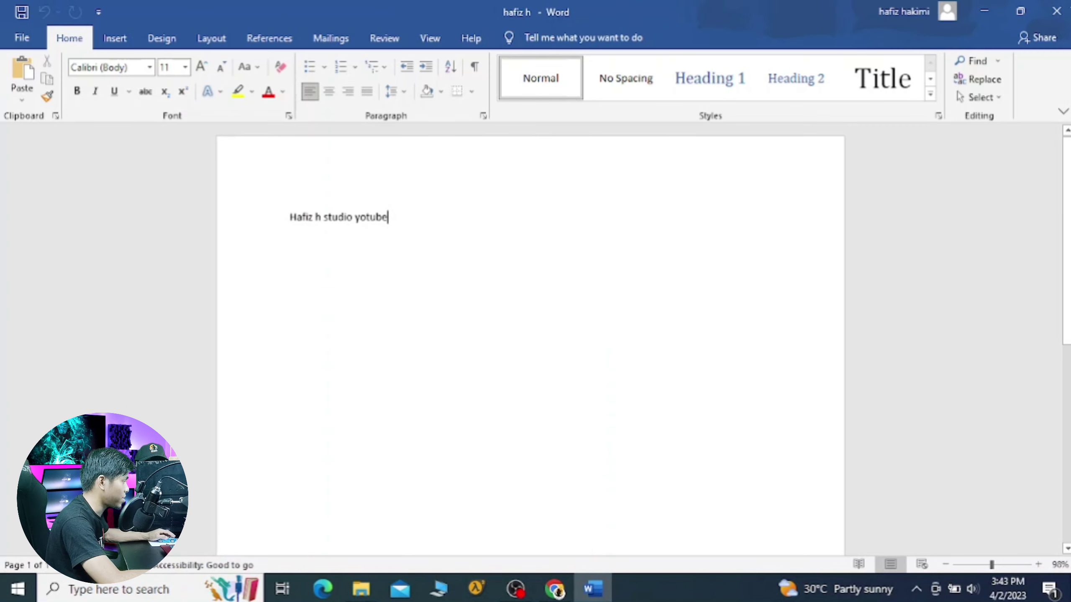
click(1060, 17)
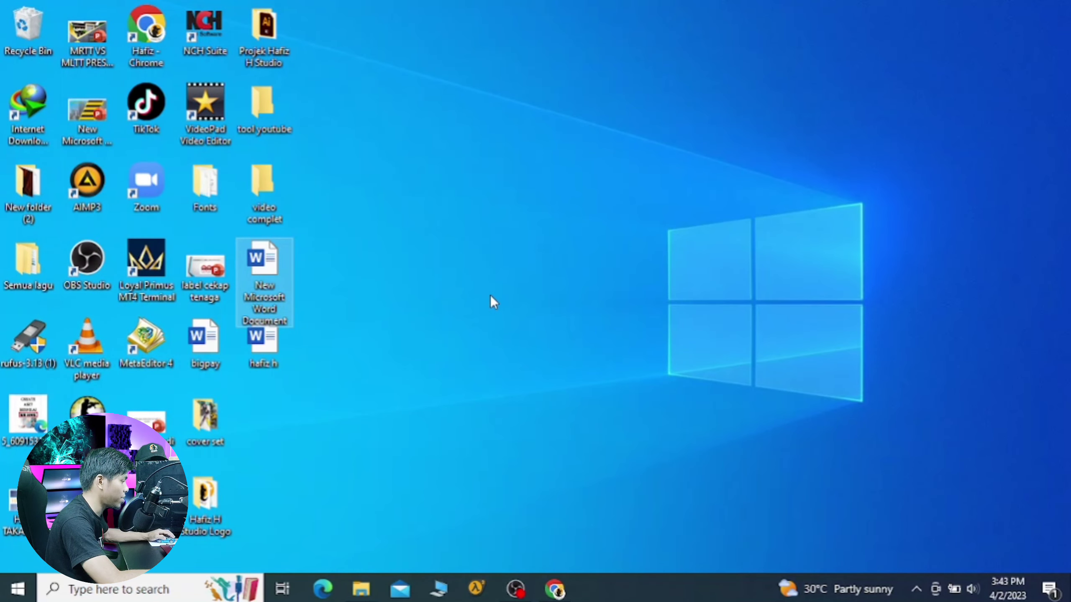
Step: Open hafiz h from the desktop by entering its passwords, then close Word
click(261, 348)
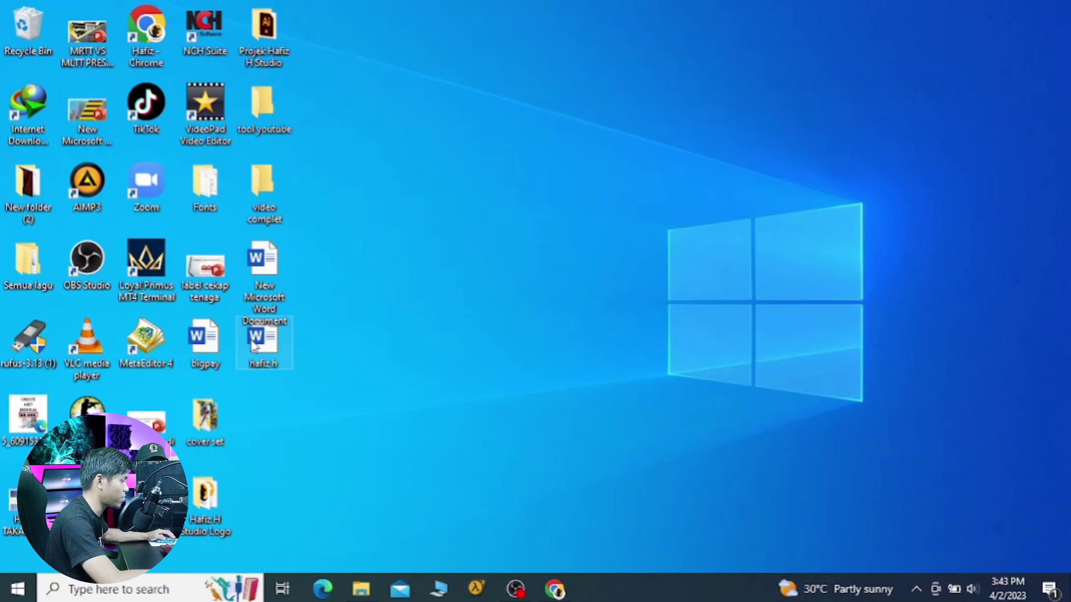
click(273, 343)
double_click(274, 346)
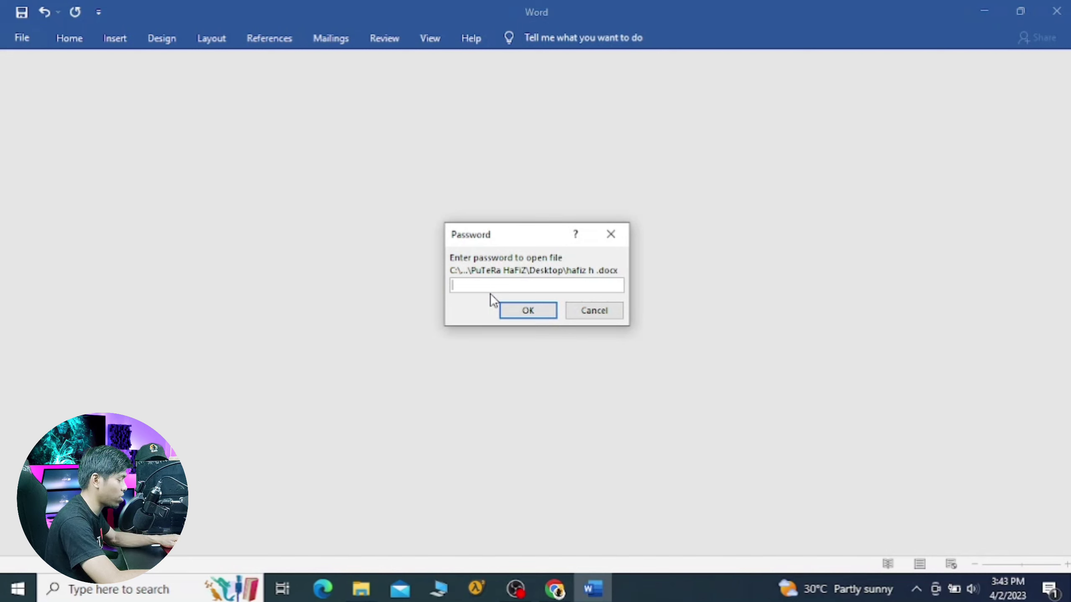
text(123)
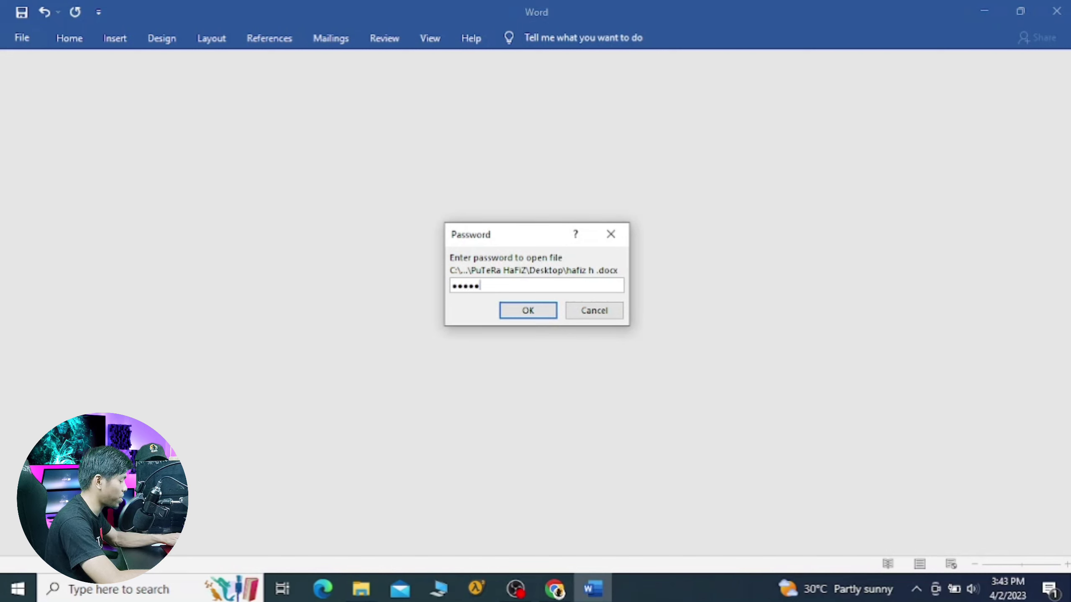
key(Return)
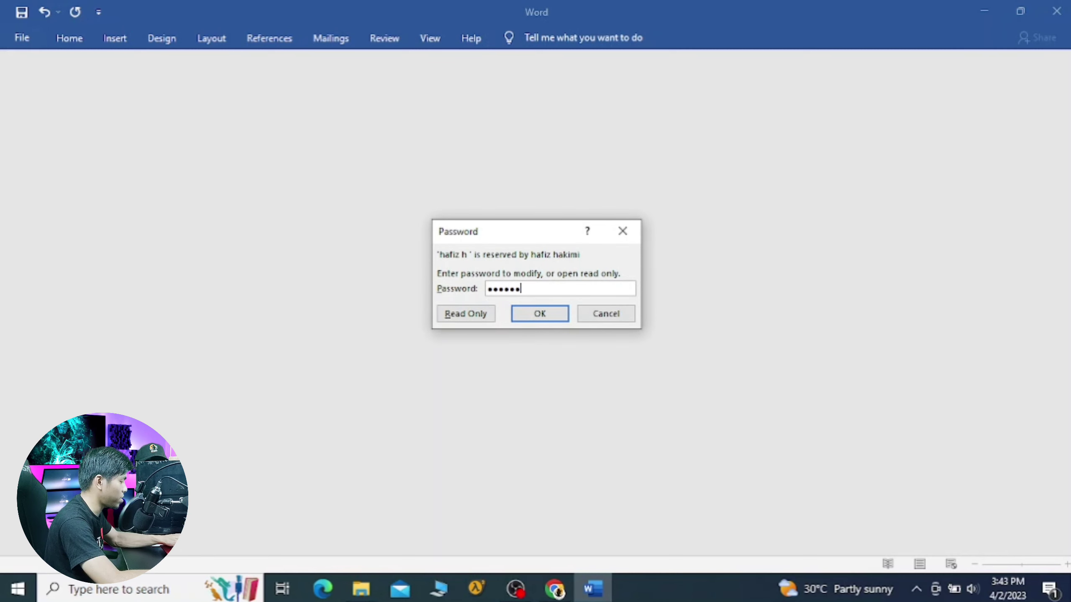
key(Return)
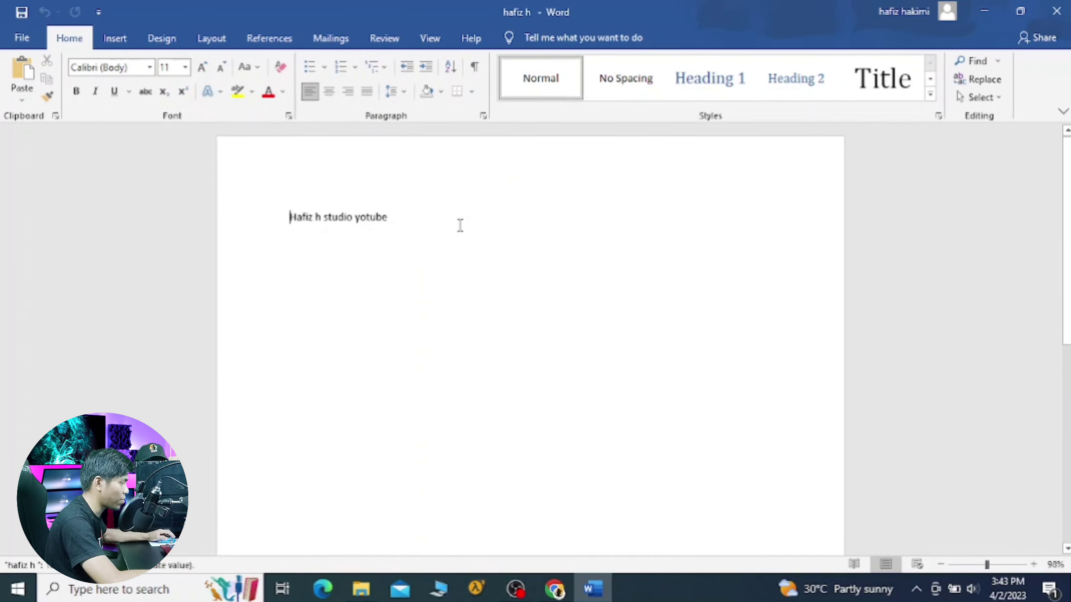
click(1056, 11)
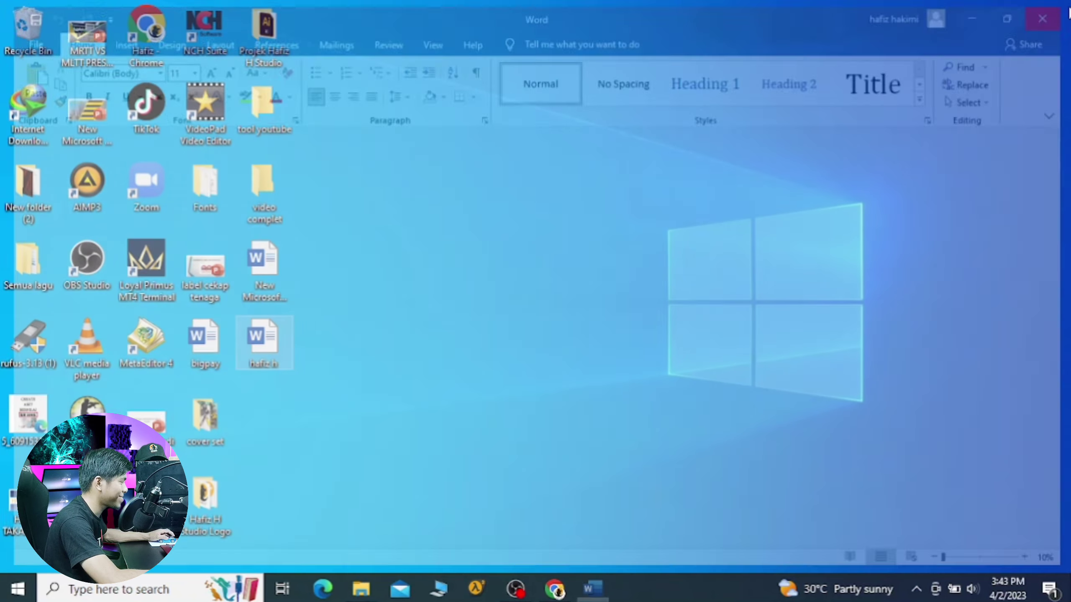
Step: Reopen hafiz h with a wrong password, dismiss the rejection warning, and close Word
double_click(263, 349)
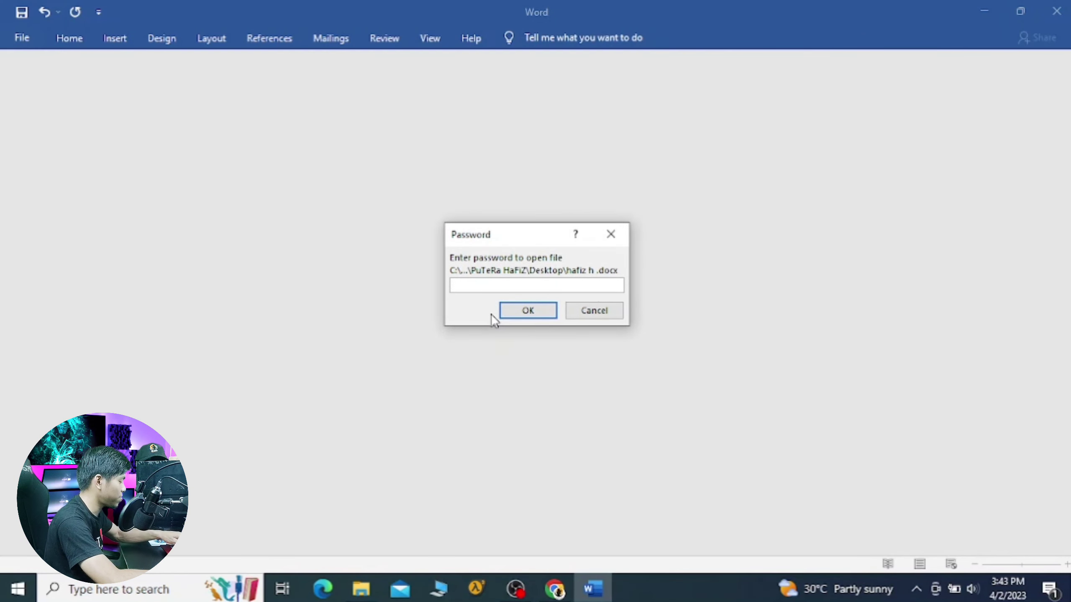
text(***)
click(497, 311)
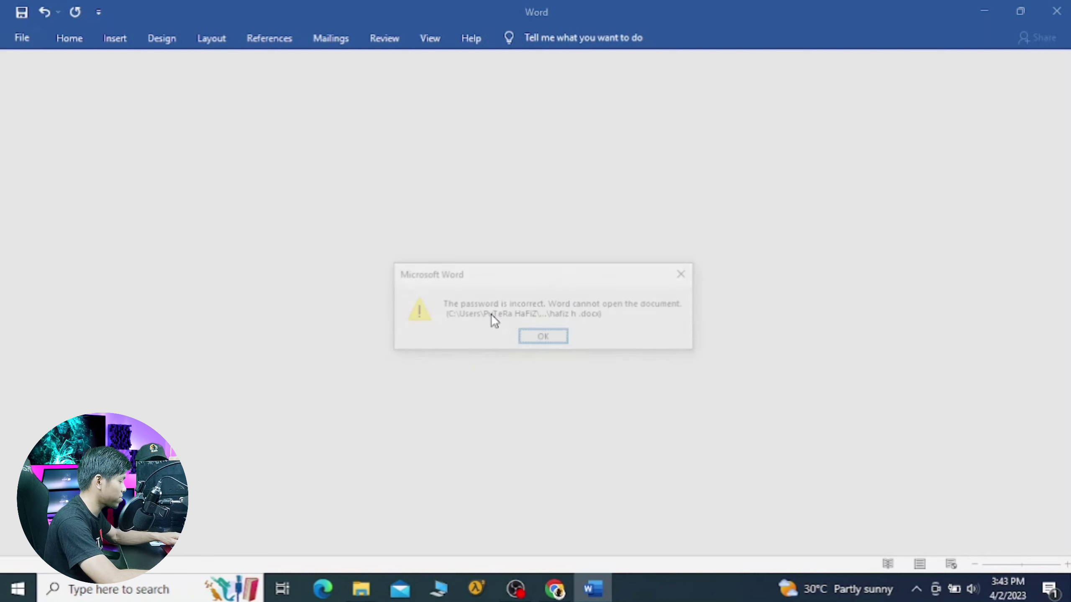
click(548, 337)
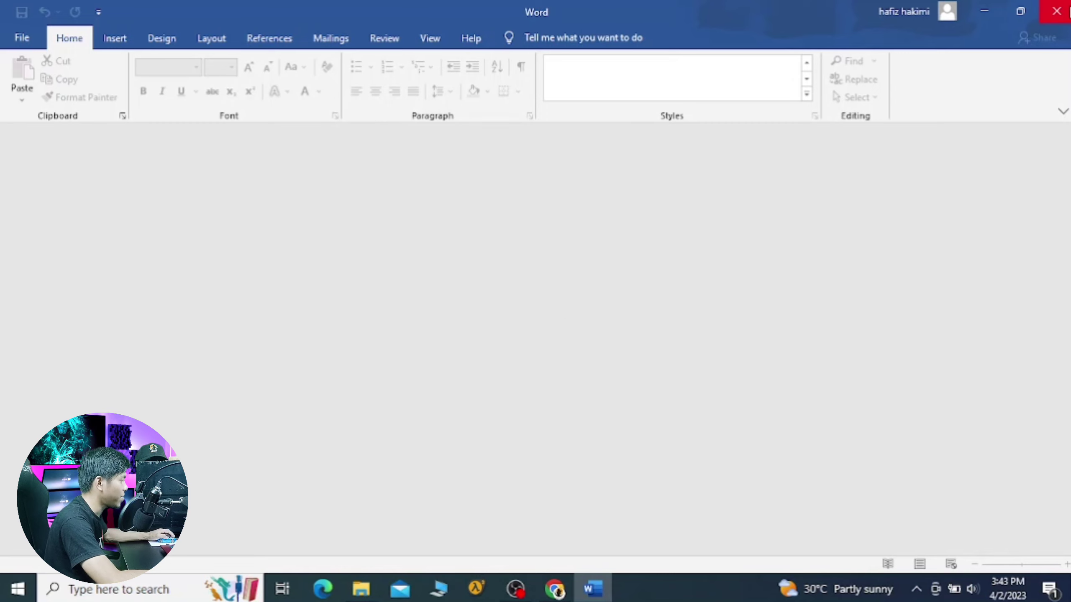
click(1056, 11)
Step: Create a new Excel worksheet on the desktop with its default name and open it
right_click(632, 116)
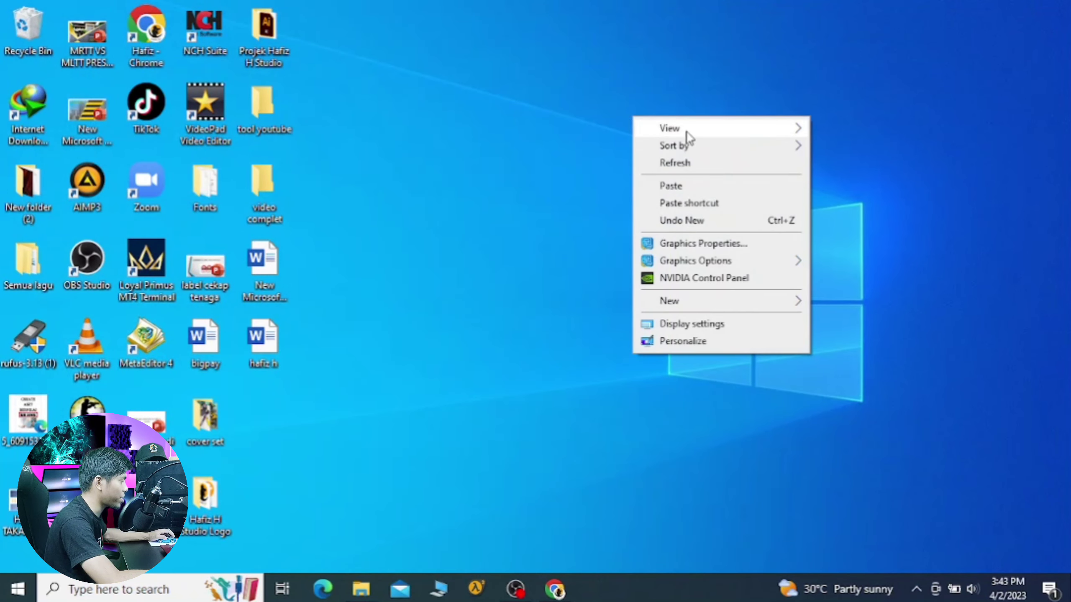
mouse_move(698, 297)
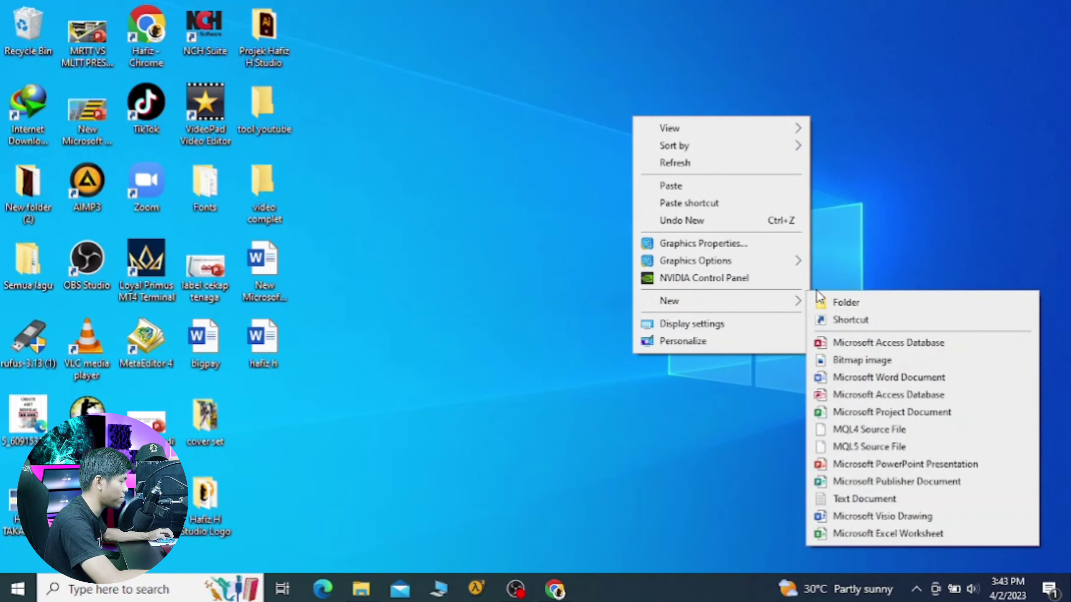
mouse_move(787, 302)
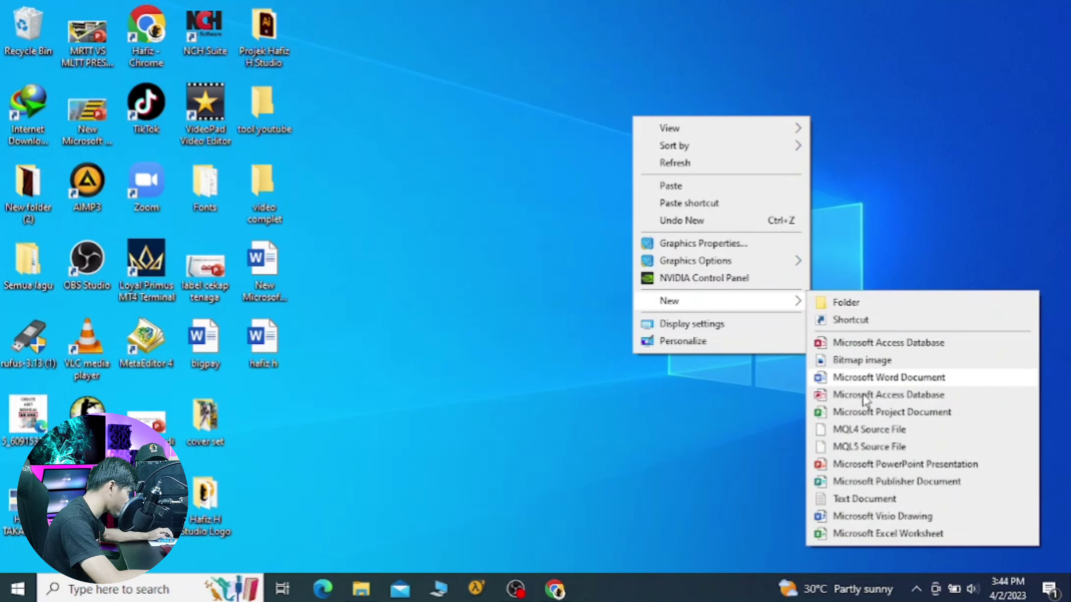
click(864, 535)
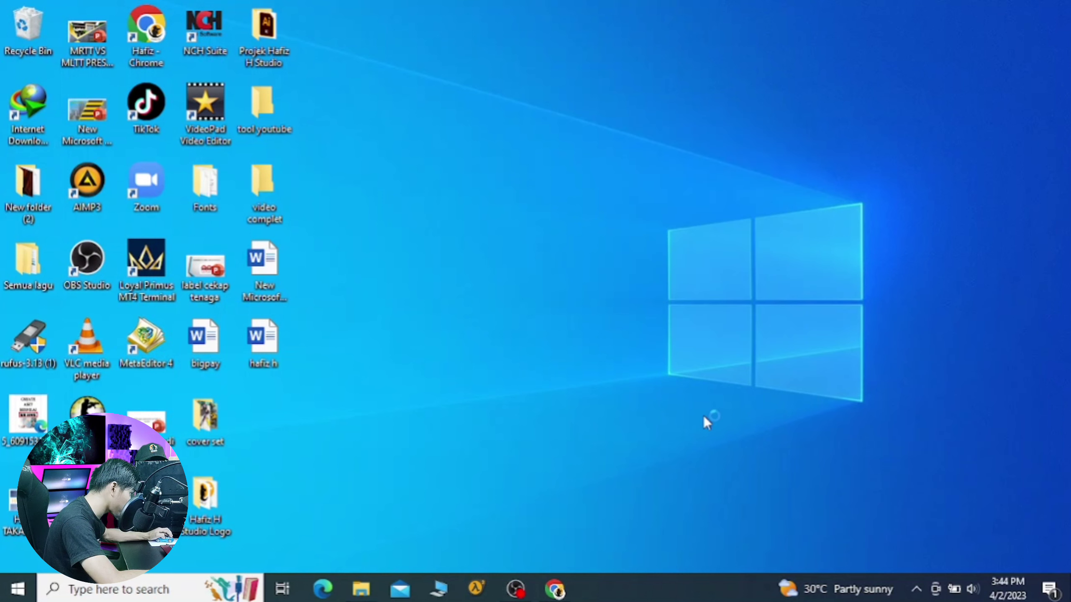
click(372, 394)
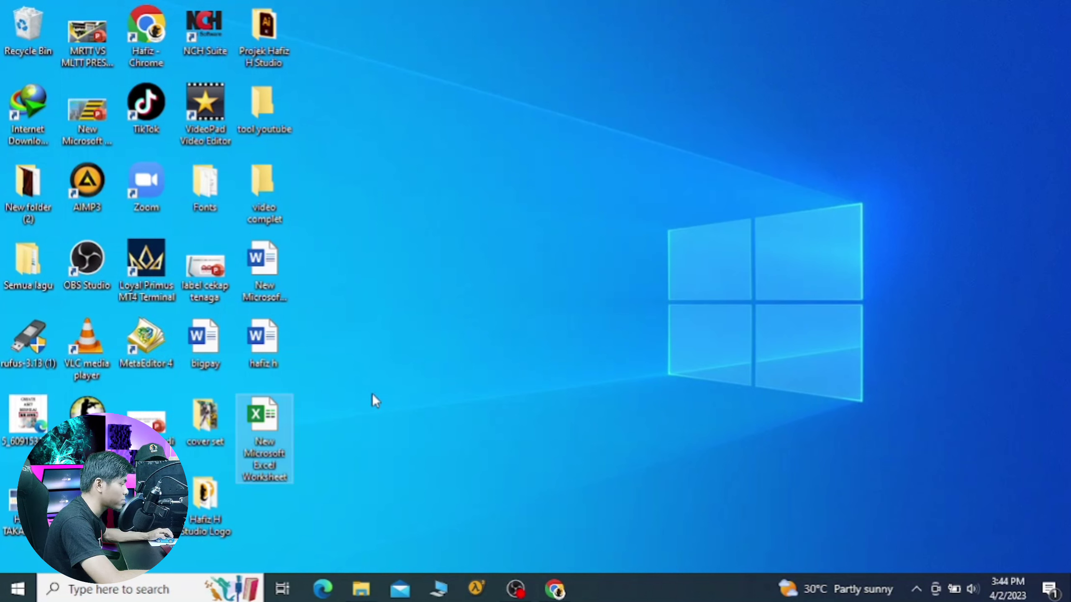
double_click(270, 442)
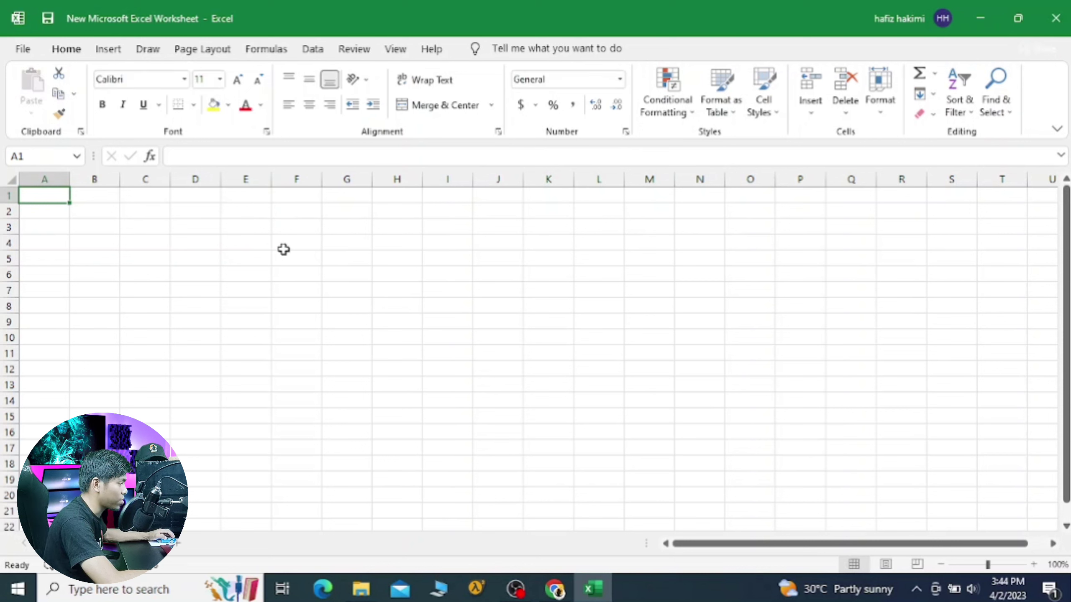
Step: Fill the range E4:O16 with yellow and deselect it to view the fill
drag(238, 245, 750, 432)
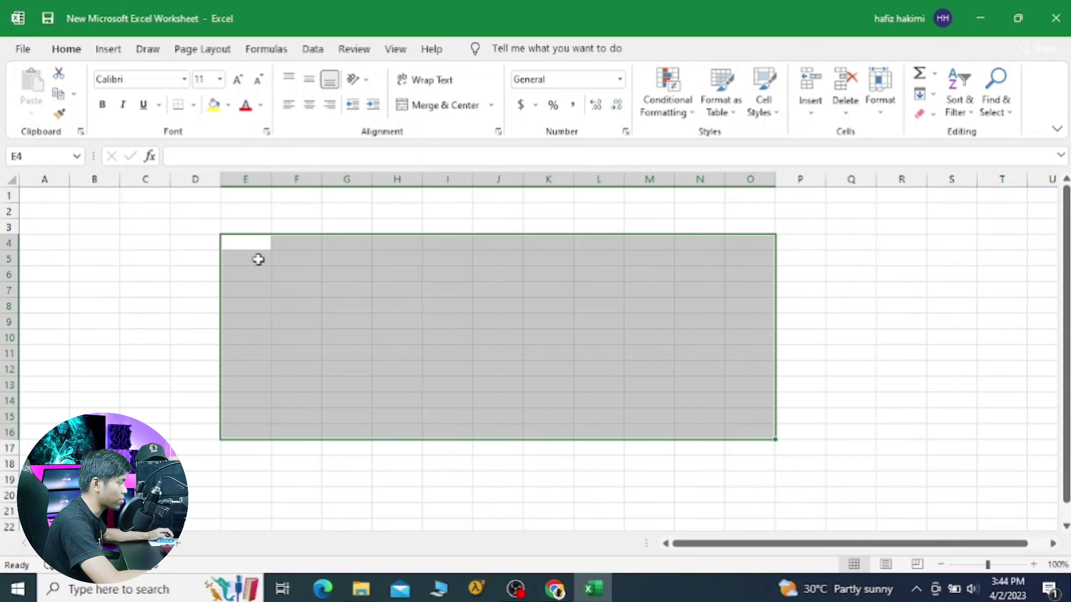
click(215, 105)
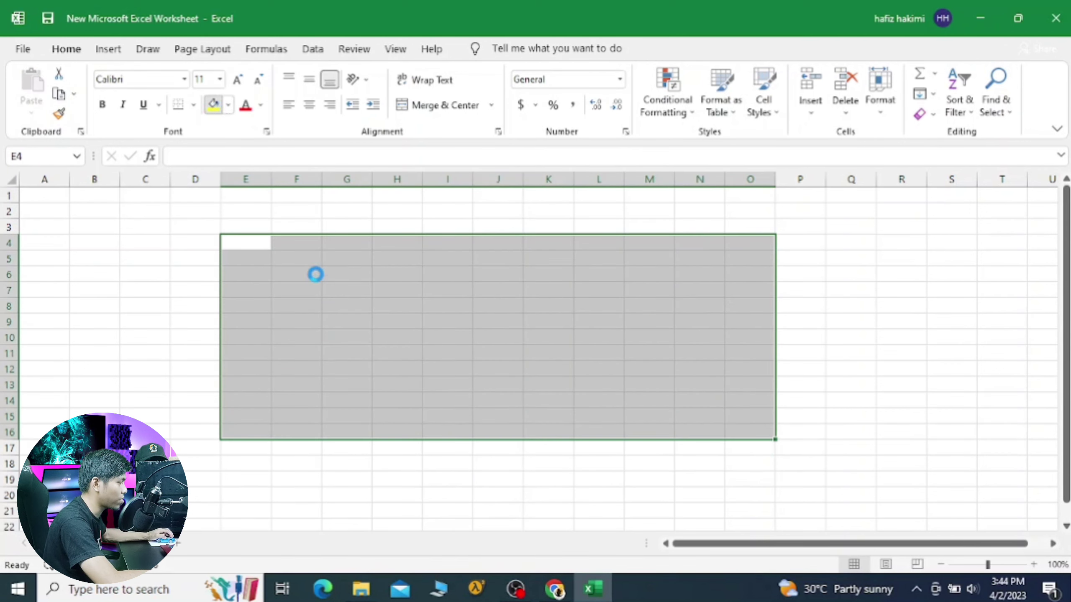
click(378, 225)
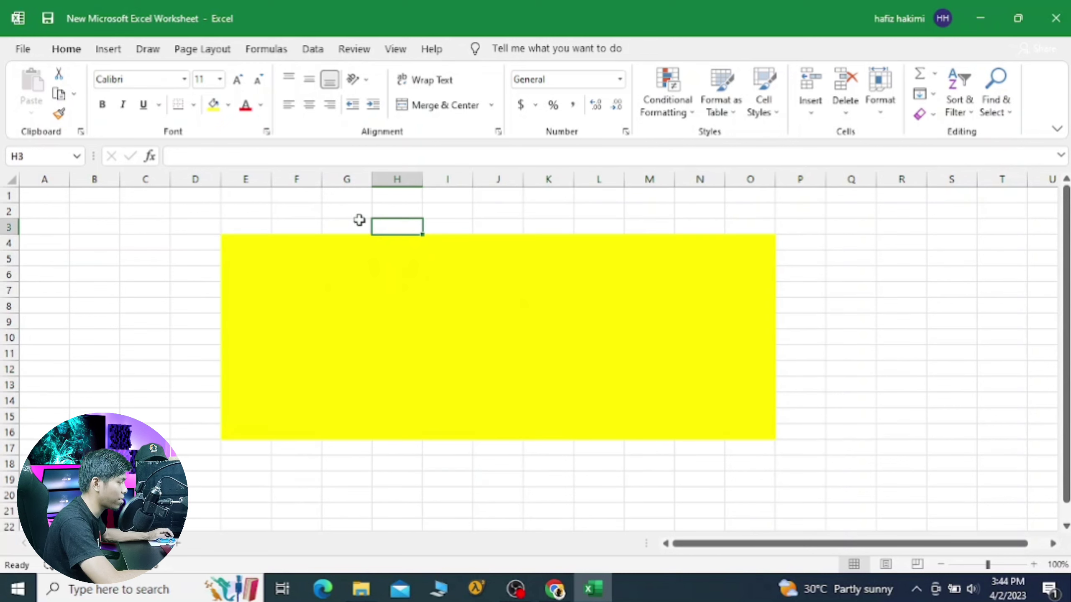
click(25, 51)
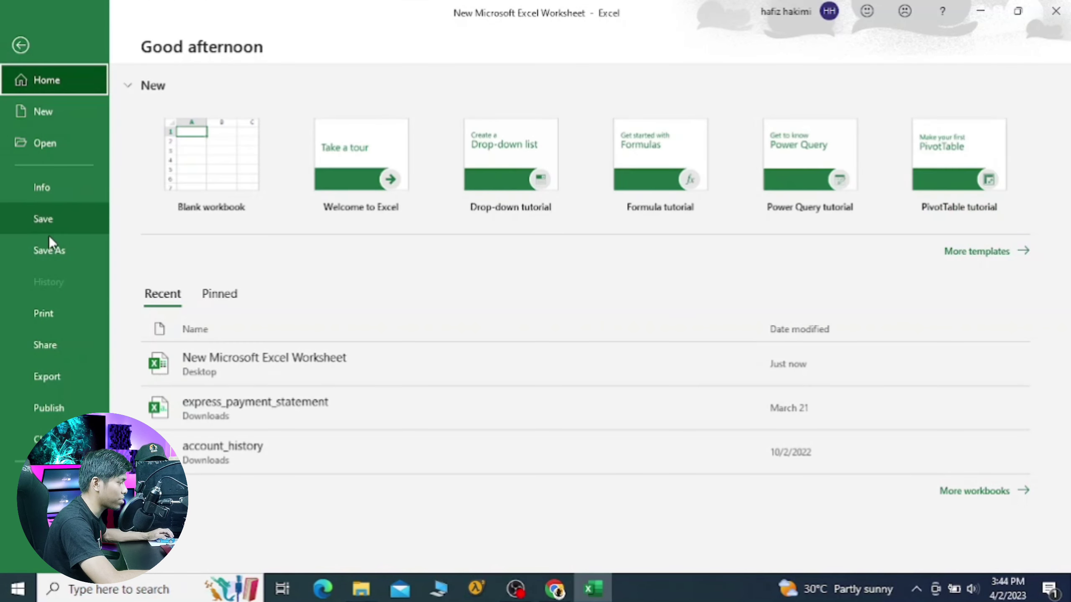
Step: Choose Save As in the Desktop folder with the file name 'h'
click(63, 253)
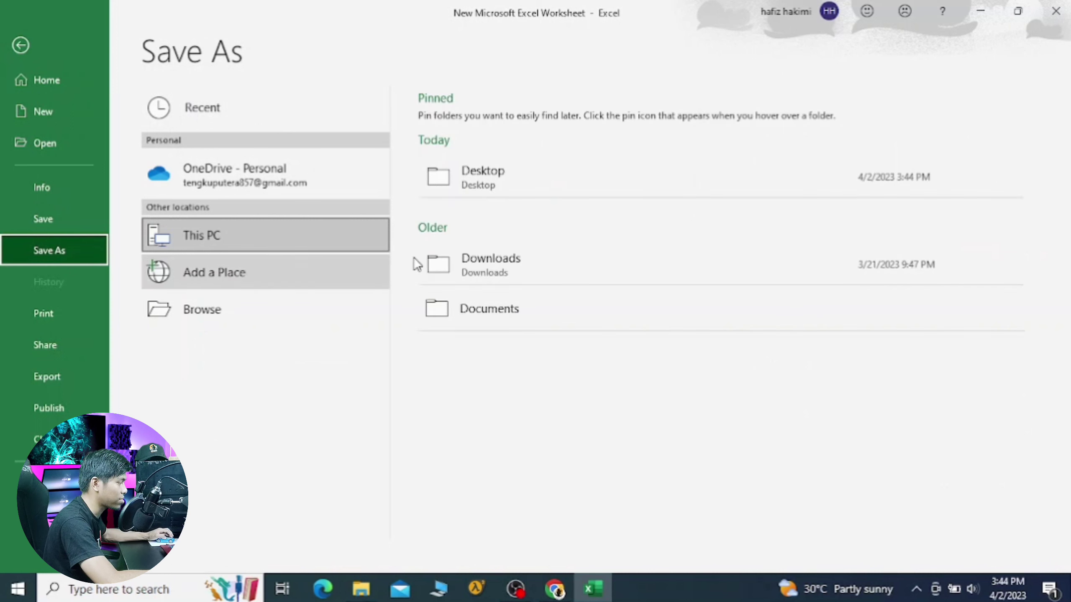
click(480, 179)
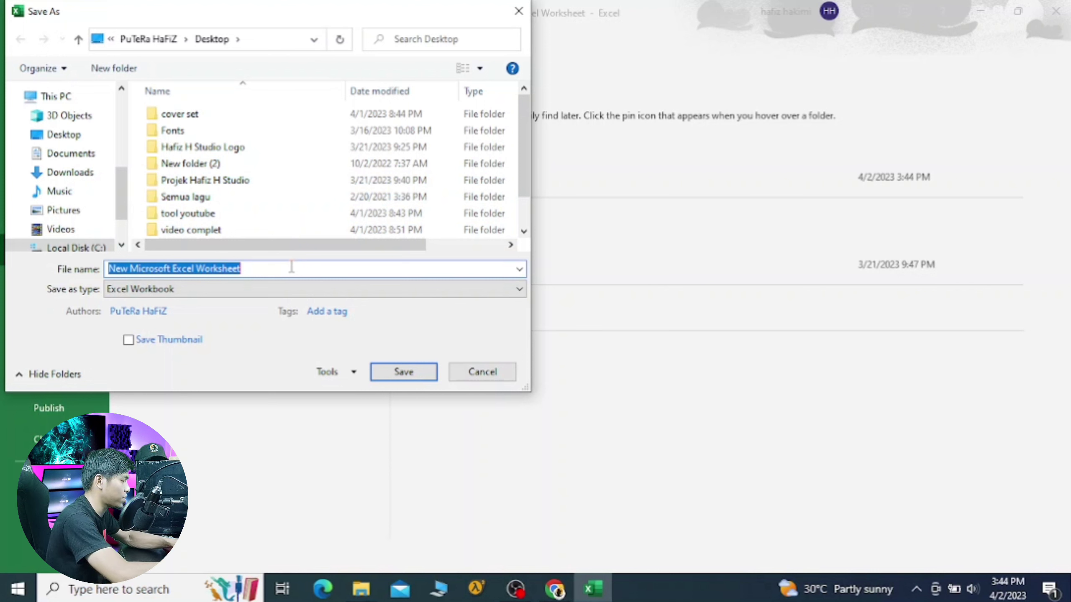
text(h)
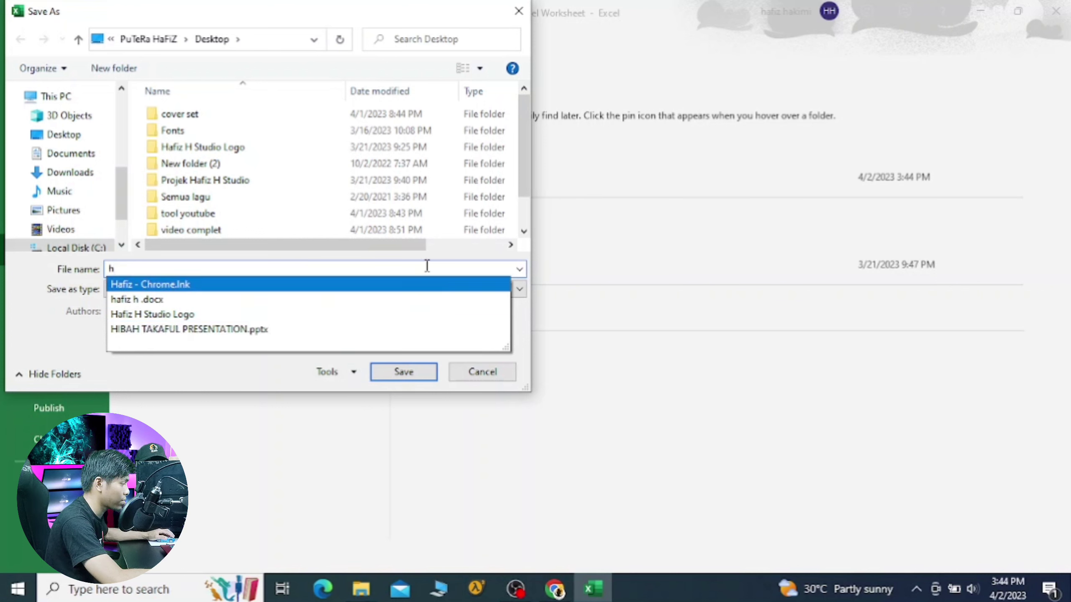
key(Escape)
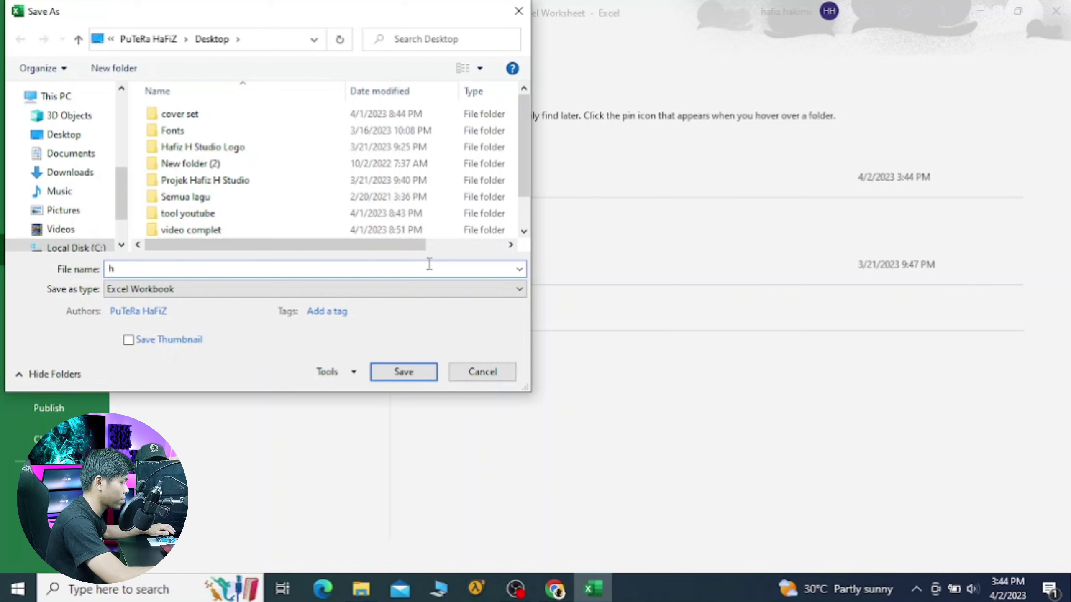
Step: Set and confirm the workbook's passwords to open and to modify in General Options
click(348, 372)
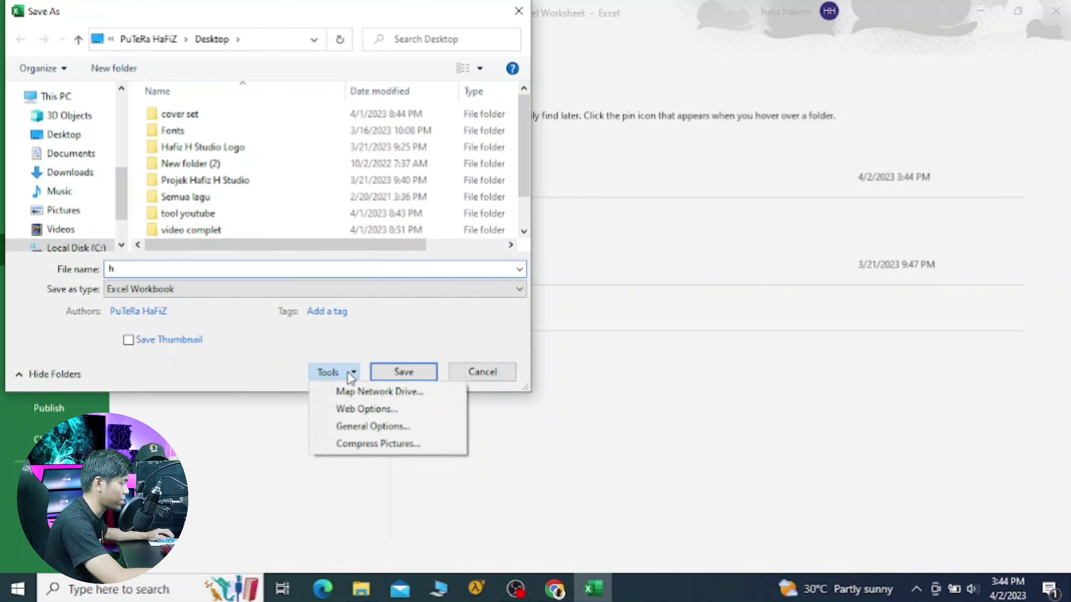
click(372, 426)
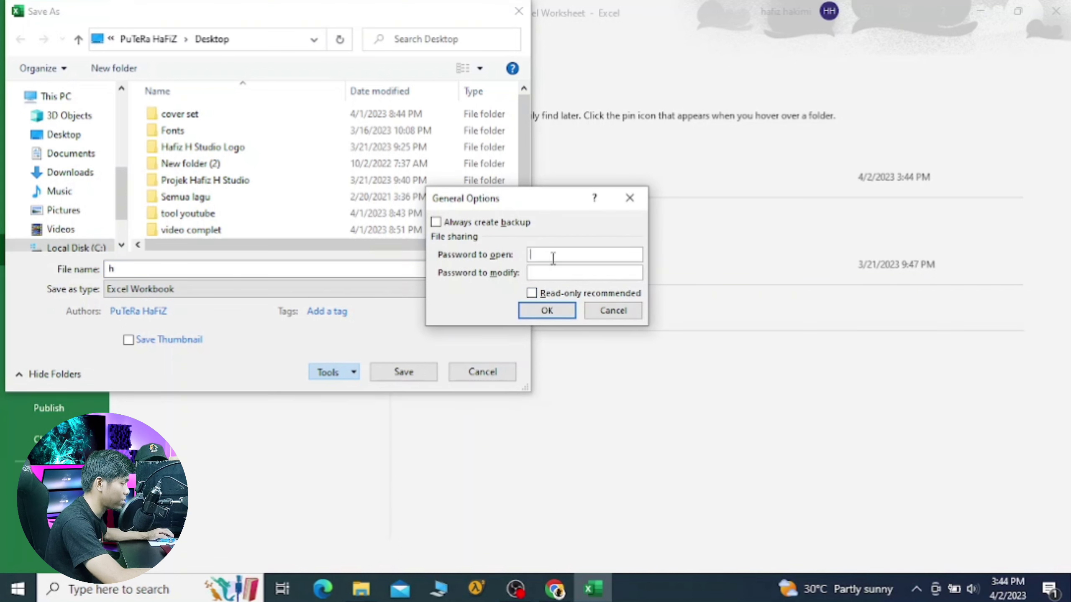
text(123456)
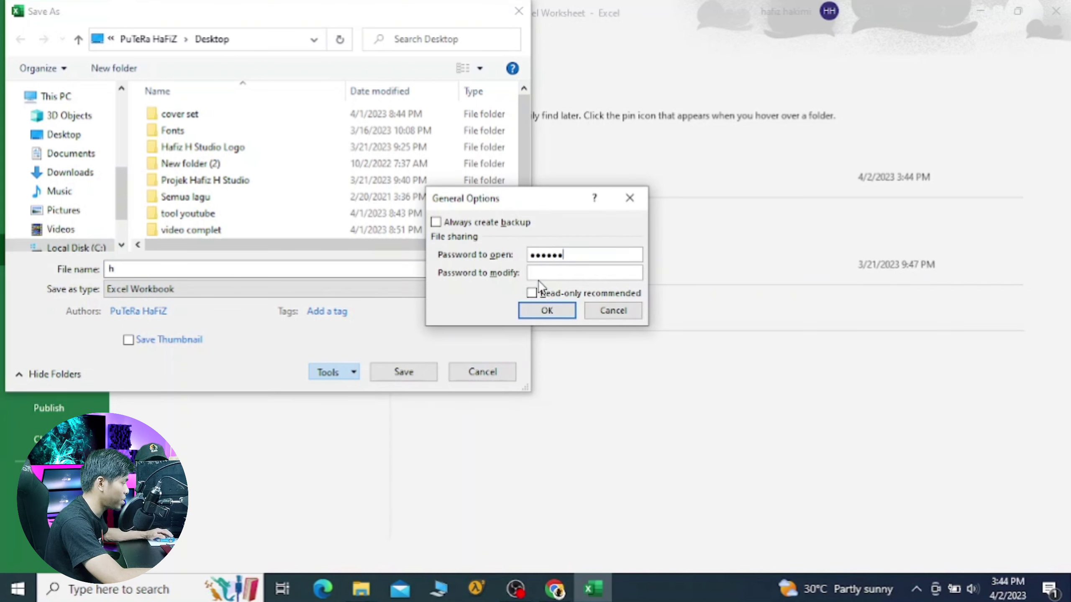
text(123456)
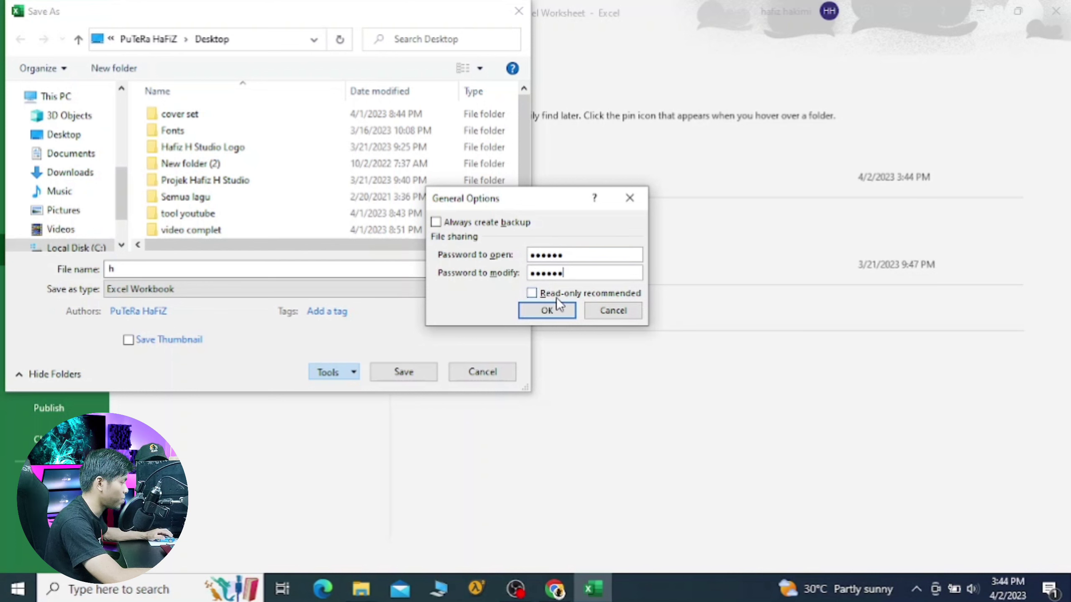
click(557, 310)
text(123)
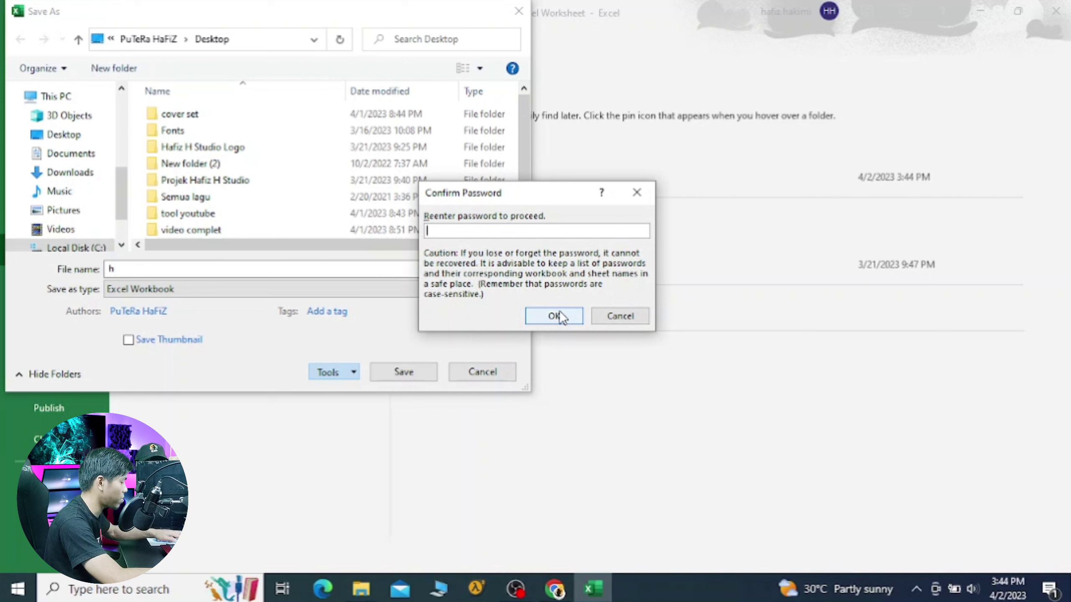
text(456)
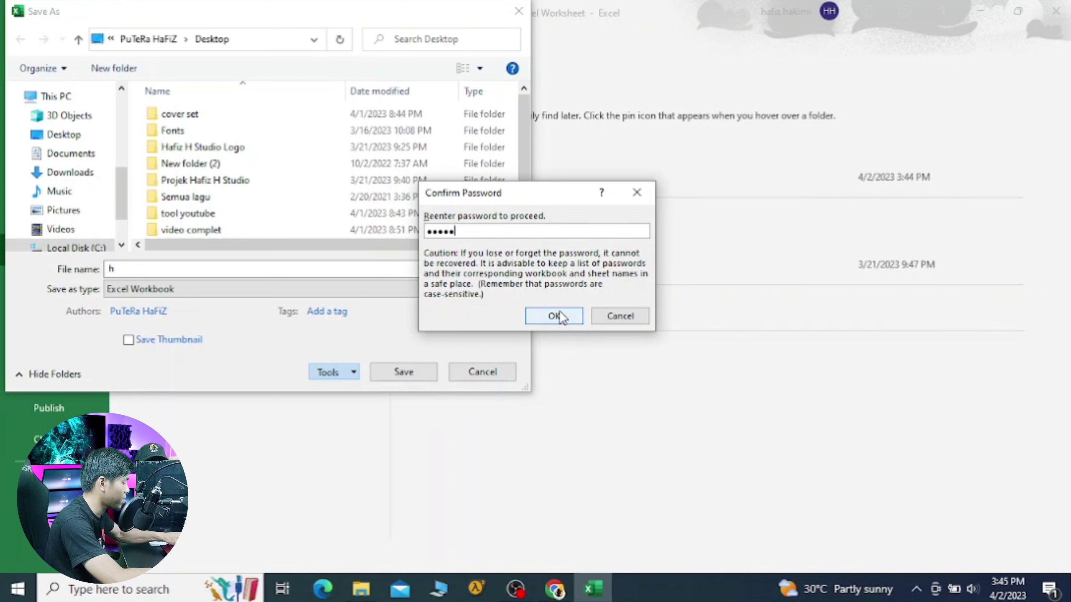
click(559, 312)
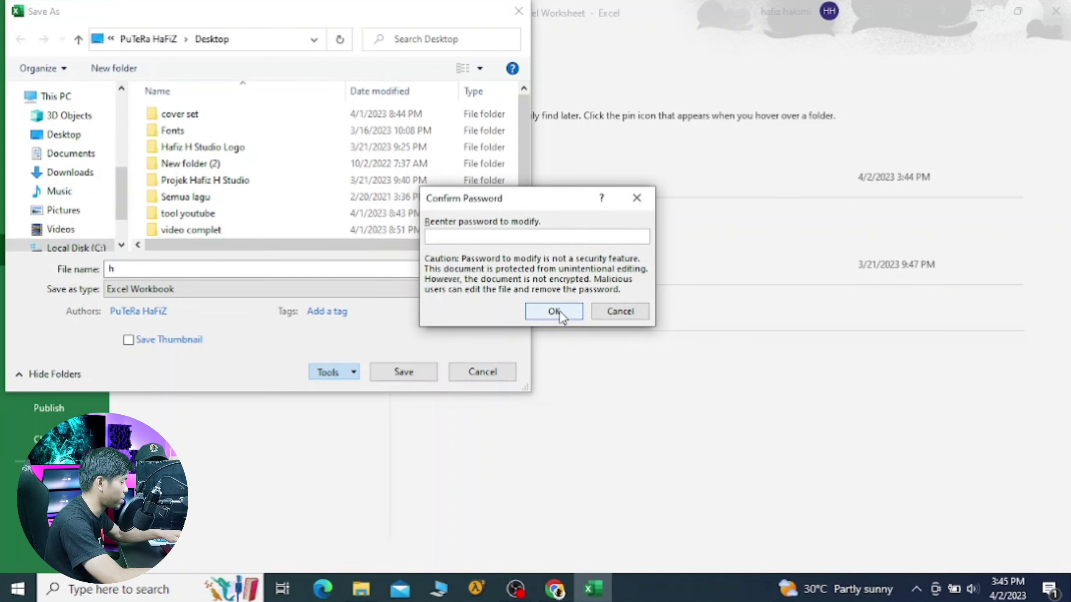
text(123456)
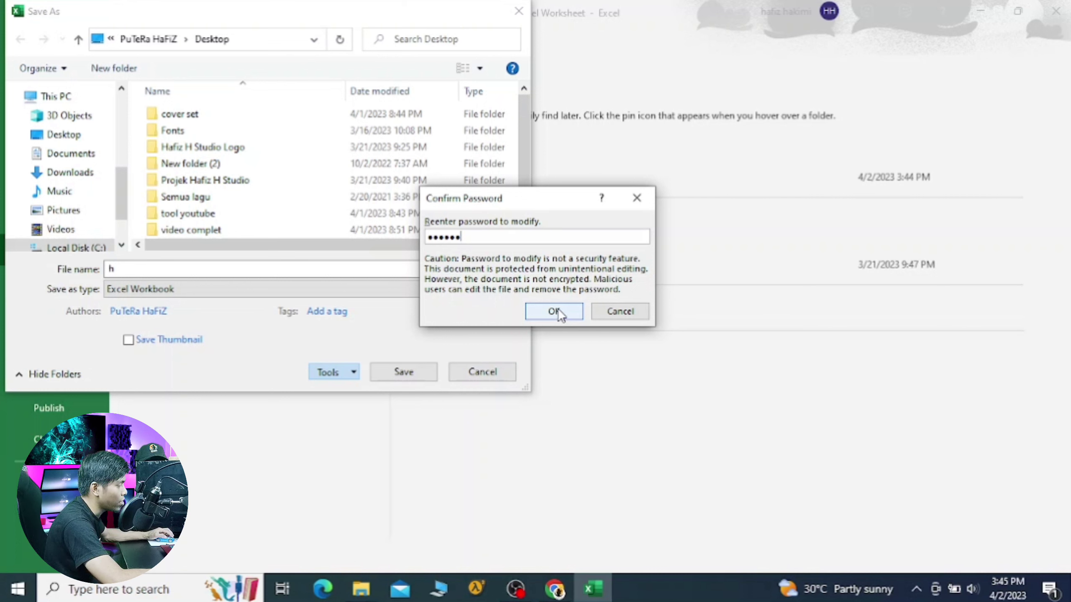
click(557, 311)
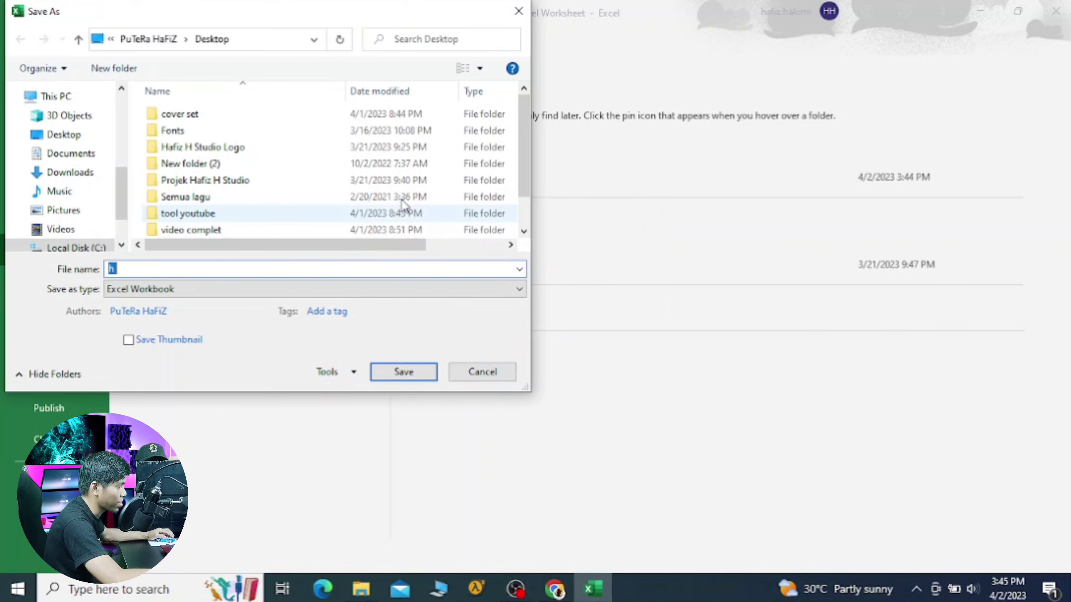
Step: Save the protected workbook as 'h' on the Desktop and close Excel
click(399, 373)
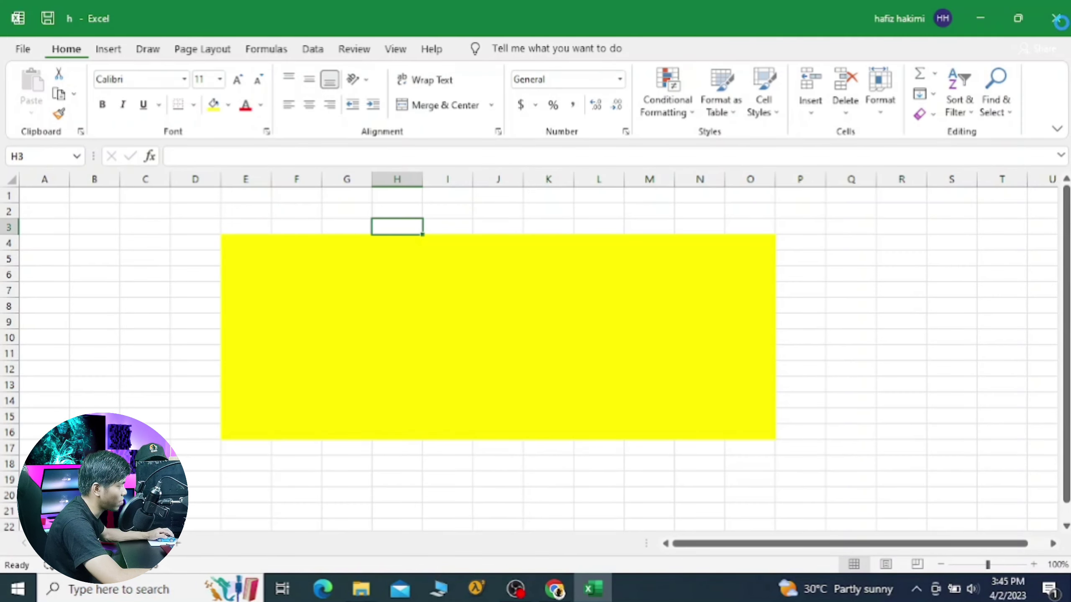
click(1056, 19)
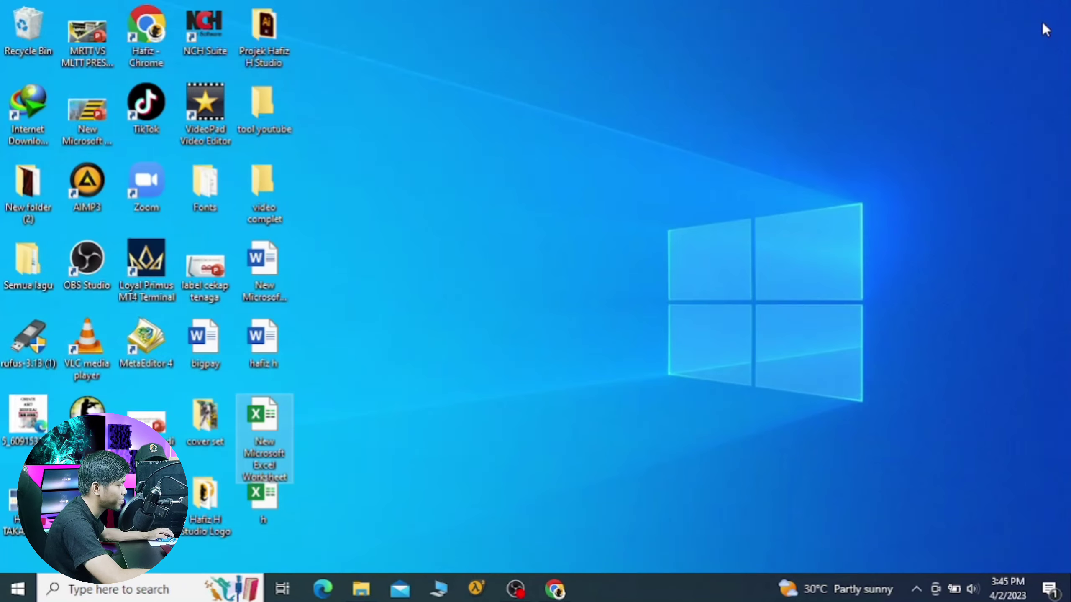